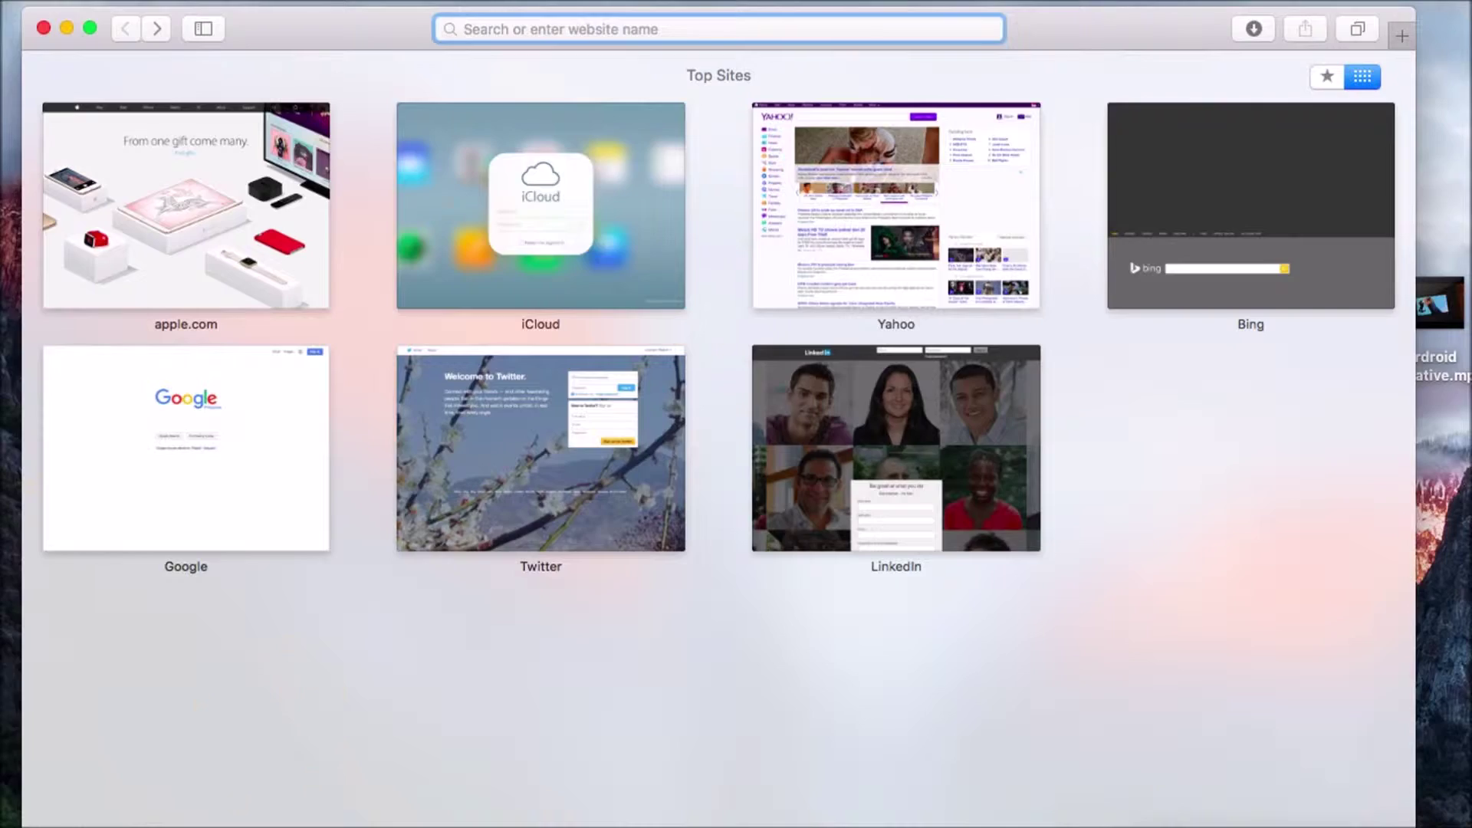
text(www)
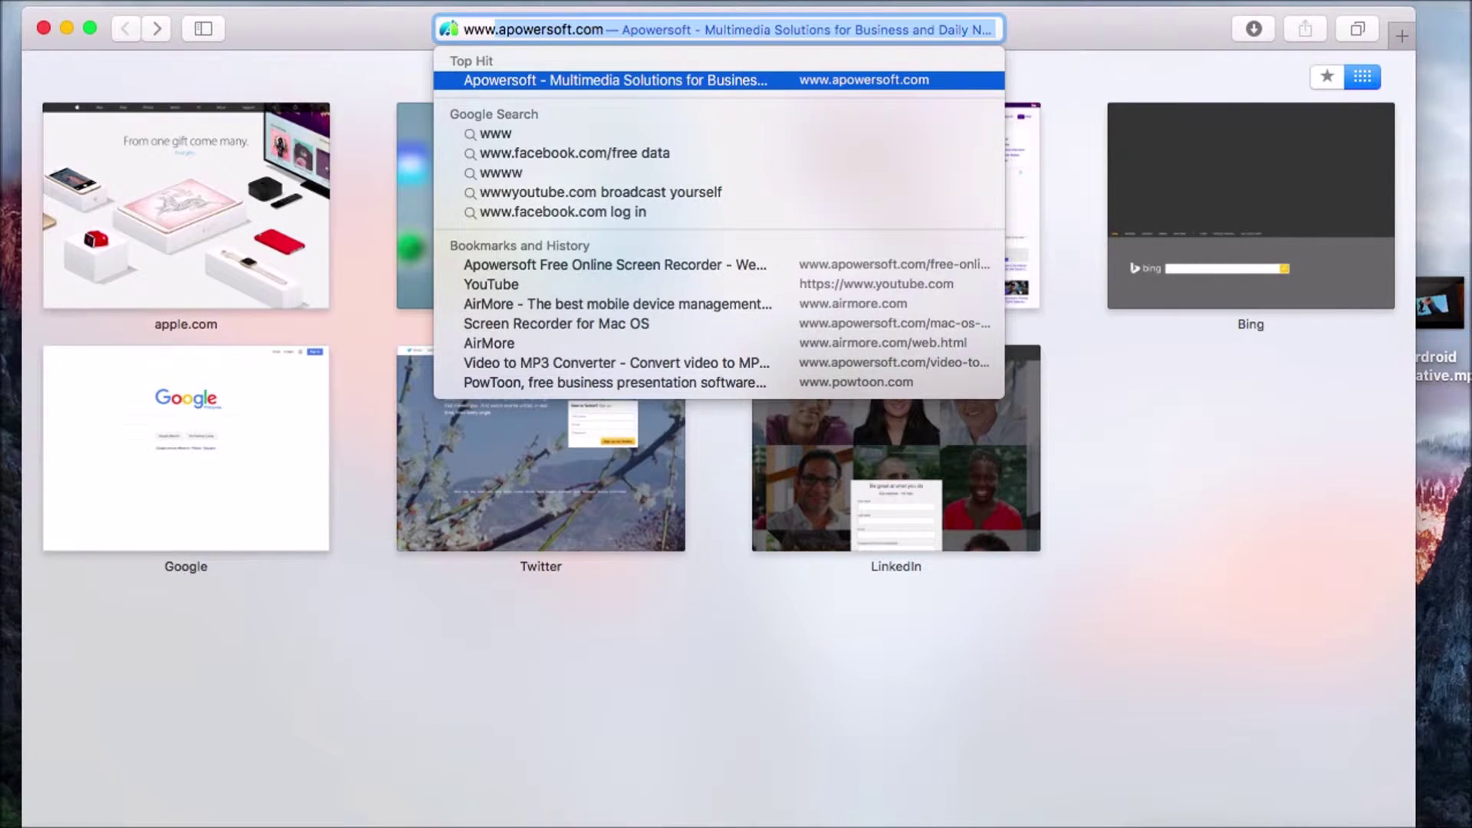
text(.ai)
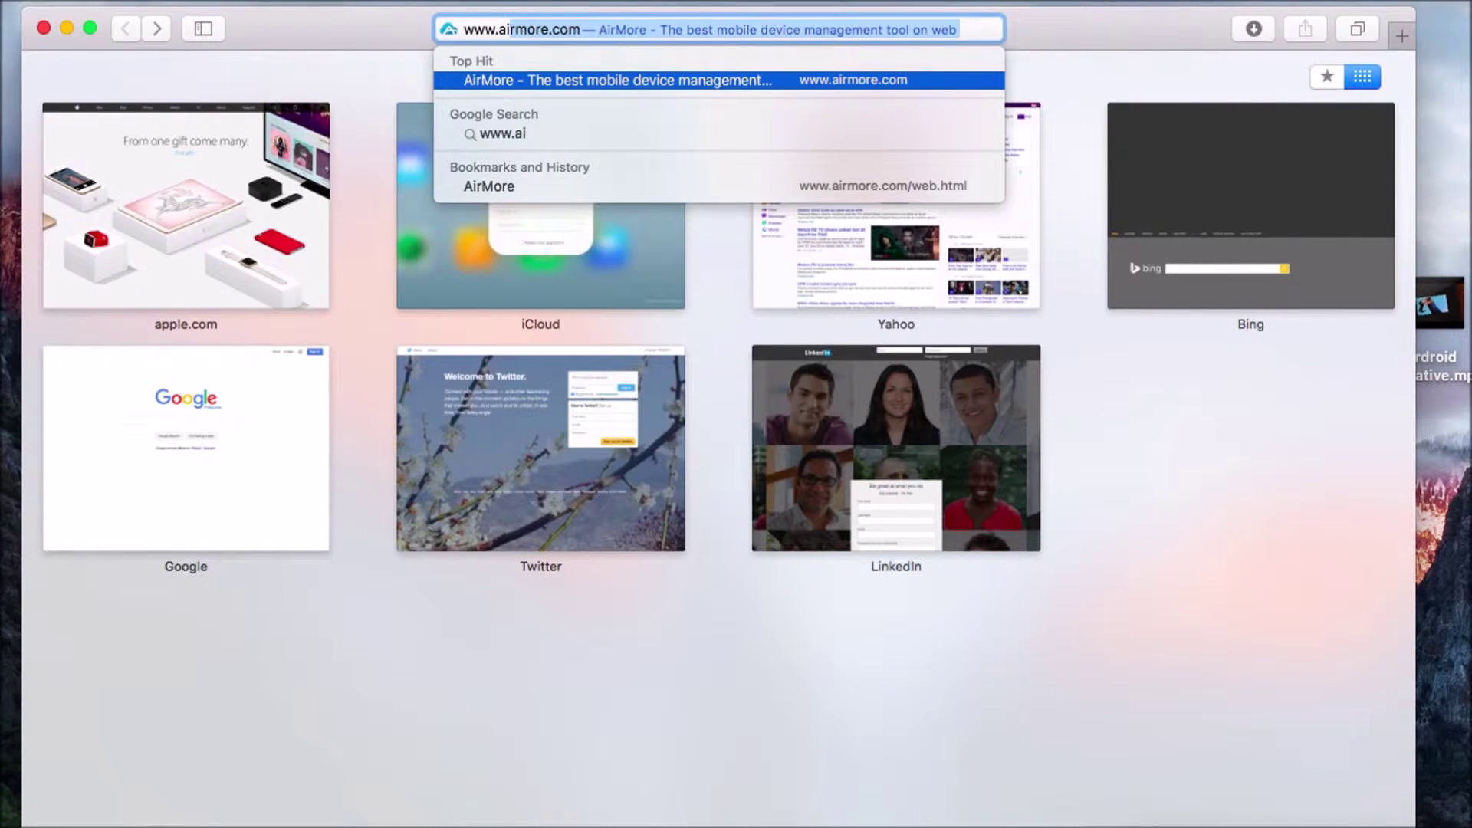
text(rmore.com)
key(Return)
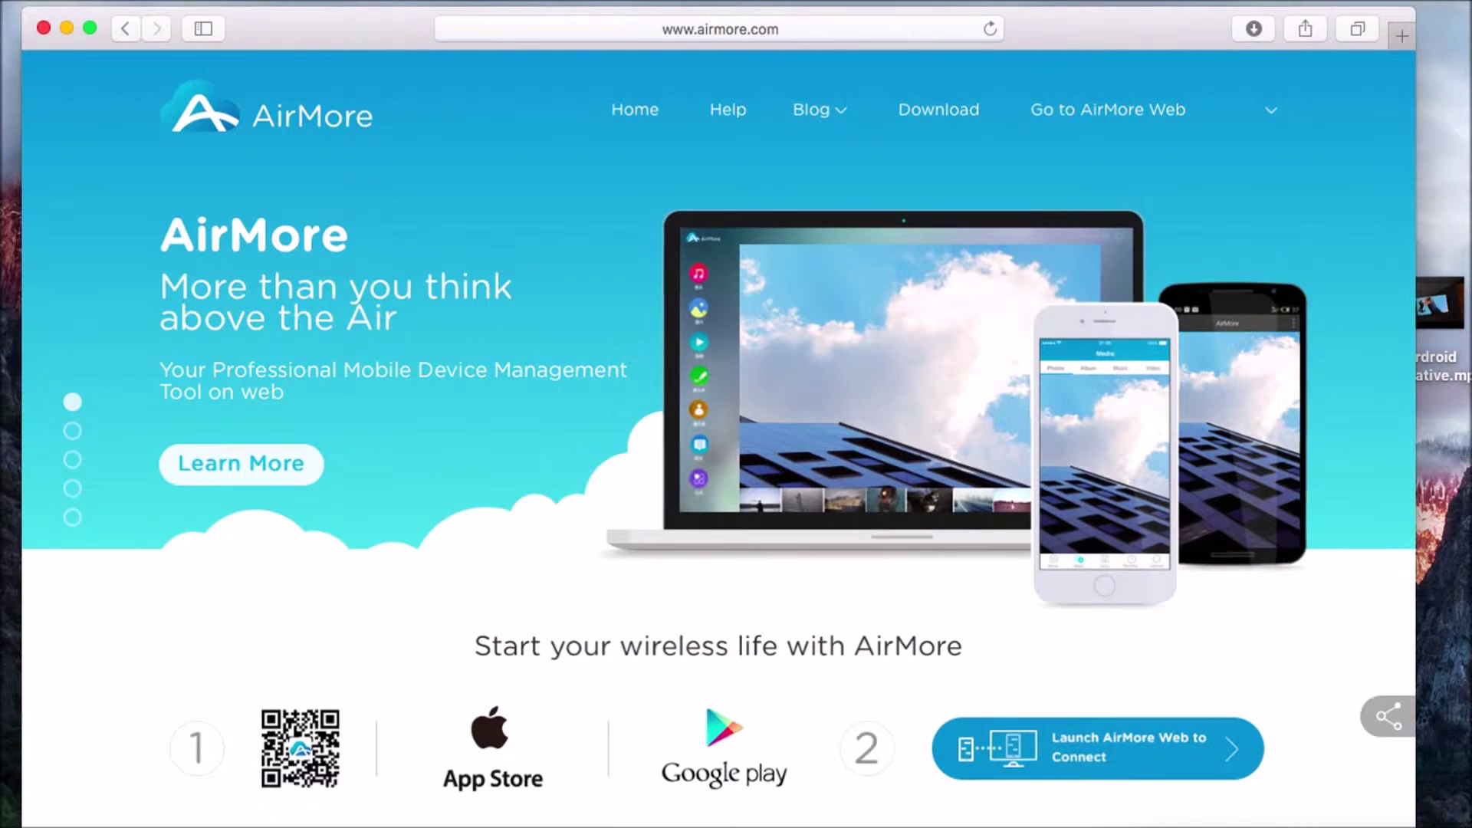
Launch AirMore Web to connect the phone and show its Pictures albums
mouse_move(854, 101)
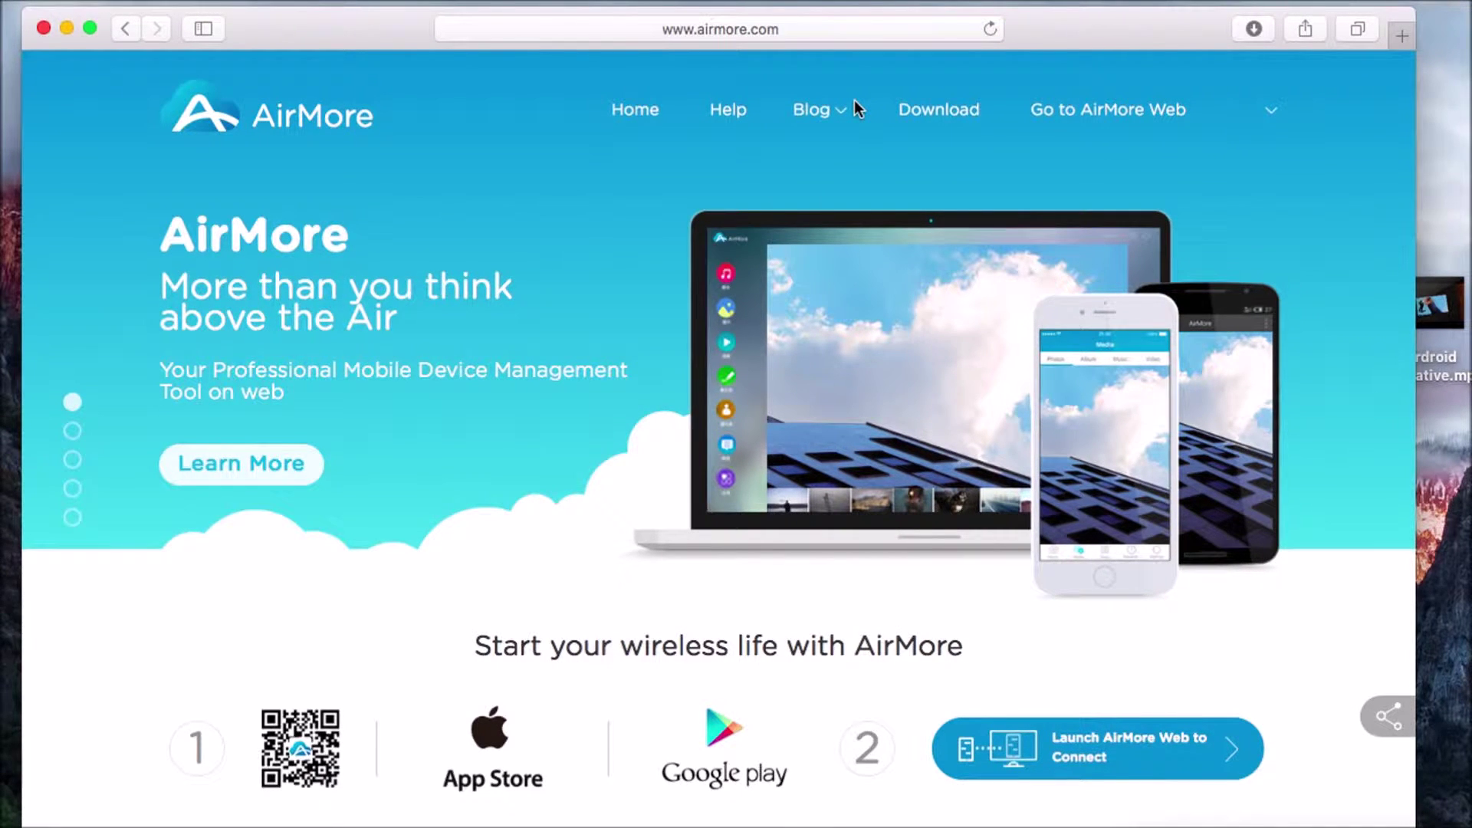
click(1072, 737)
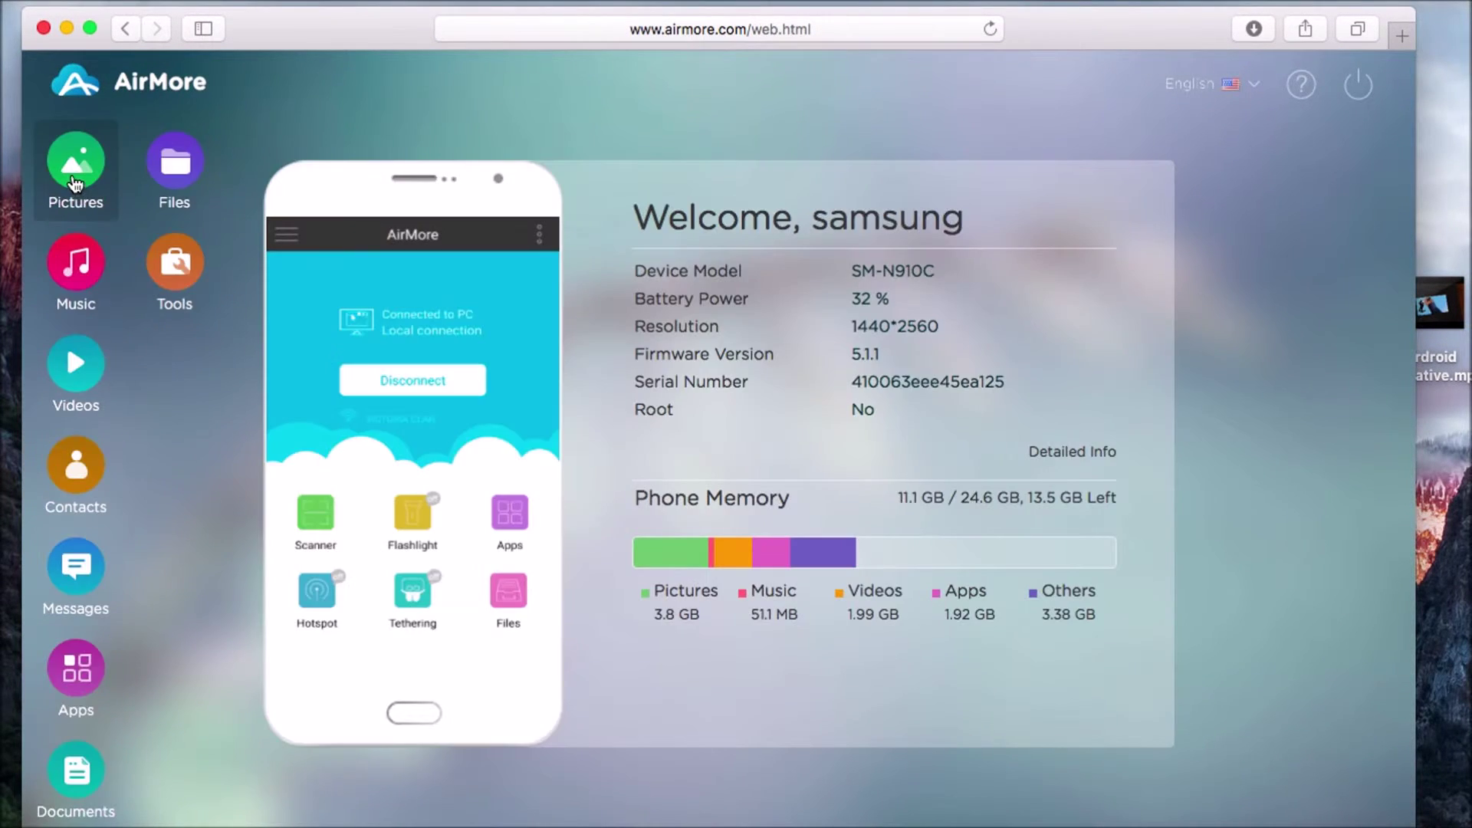
click(73, 175)
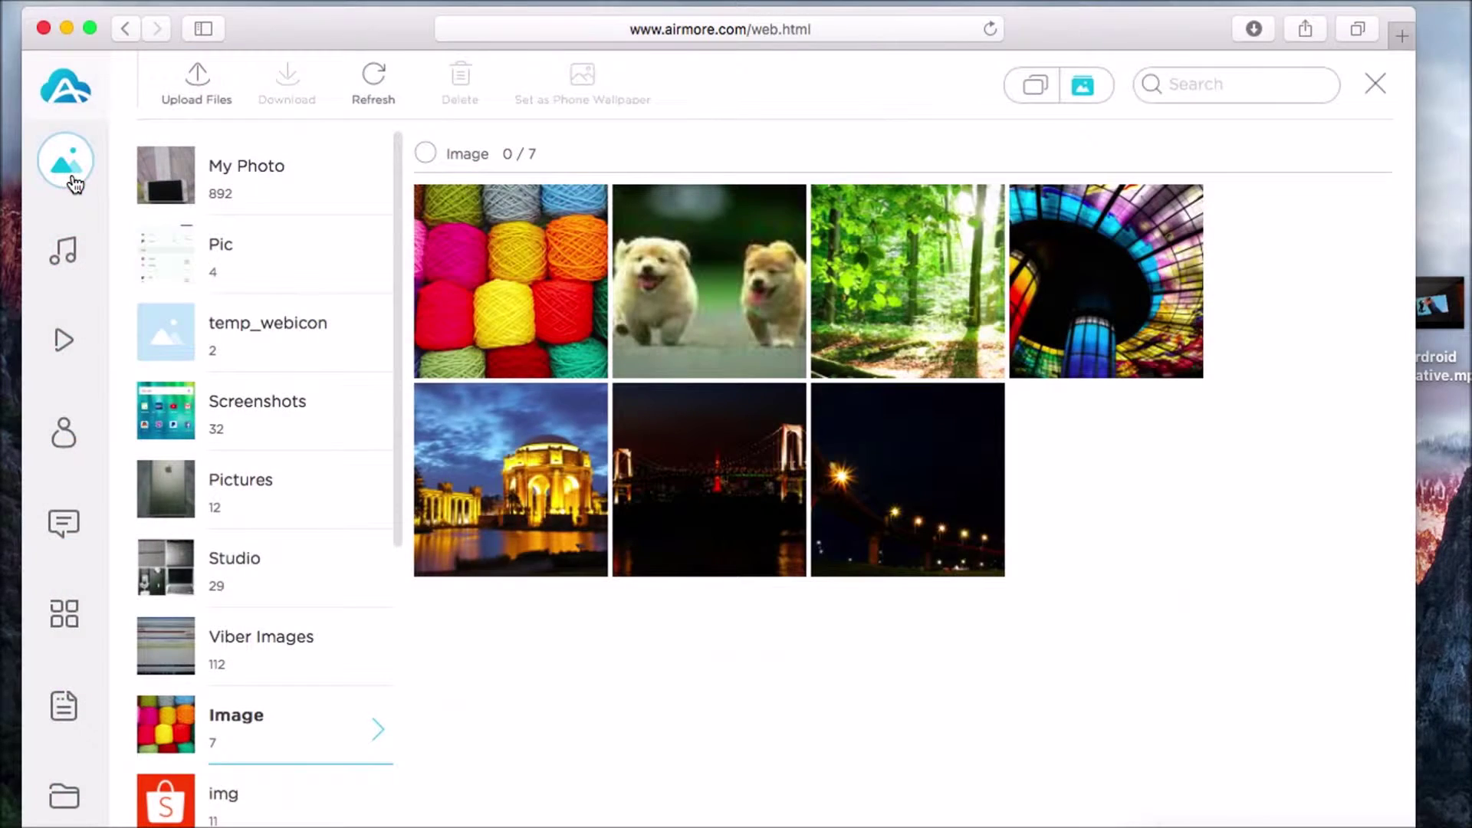
Upload transparent-arrow-hi.png from the computer to the Image album
click(201, 92)
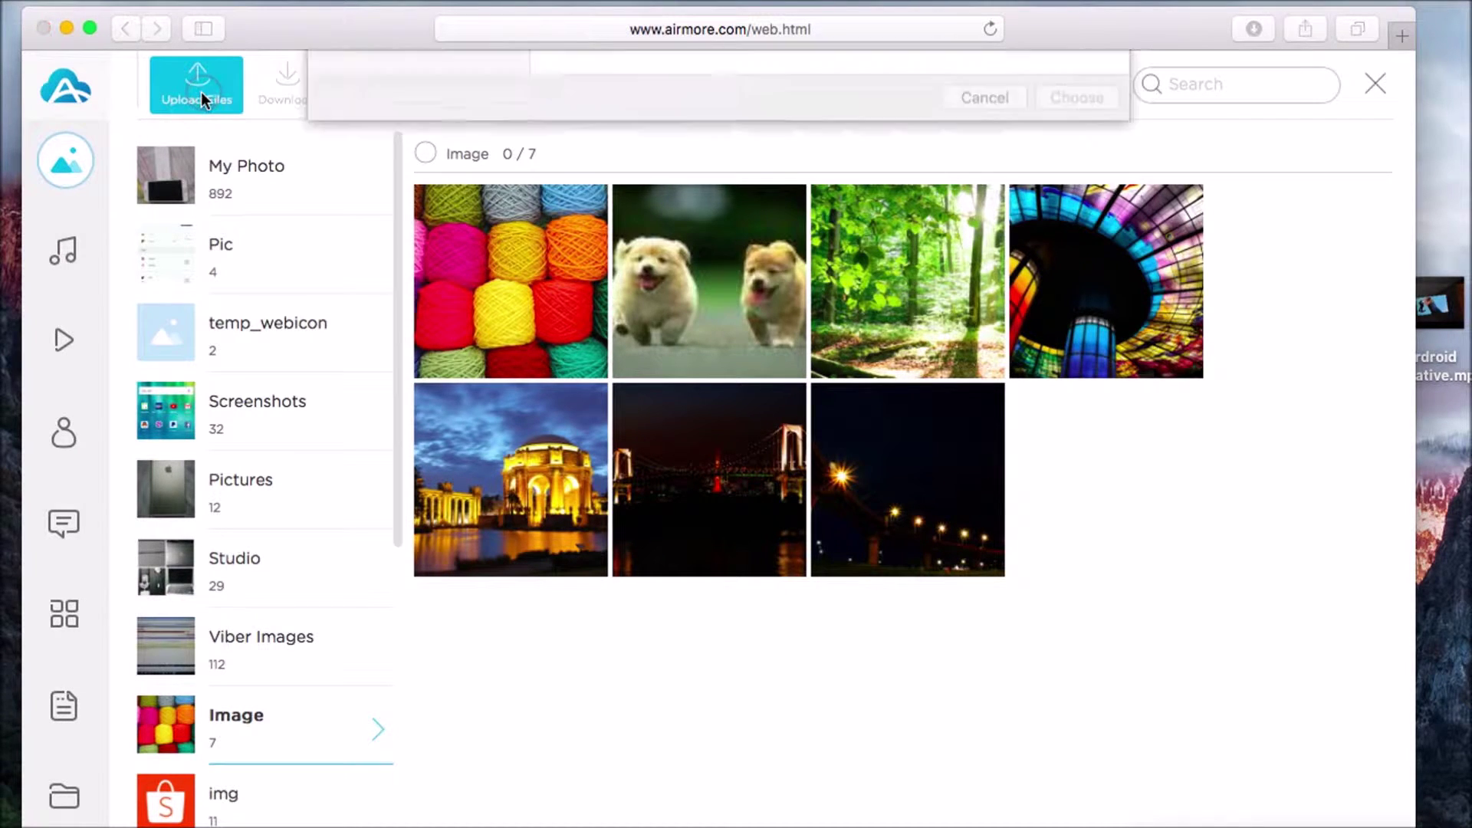
click(1014, 288)
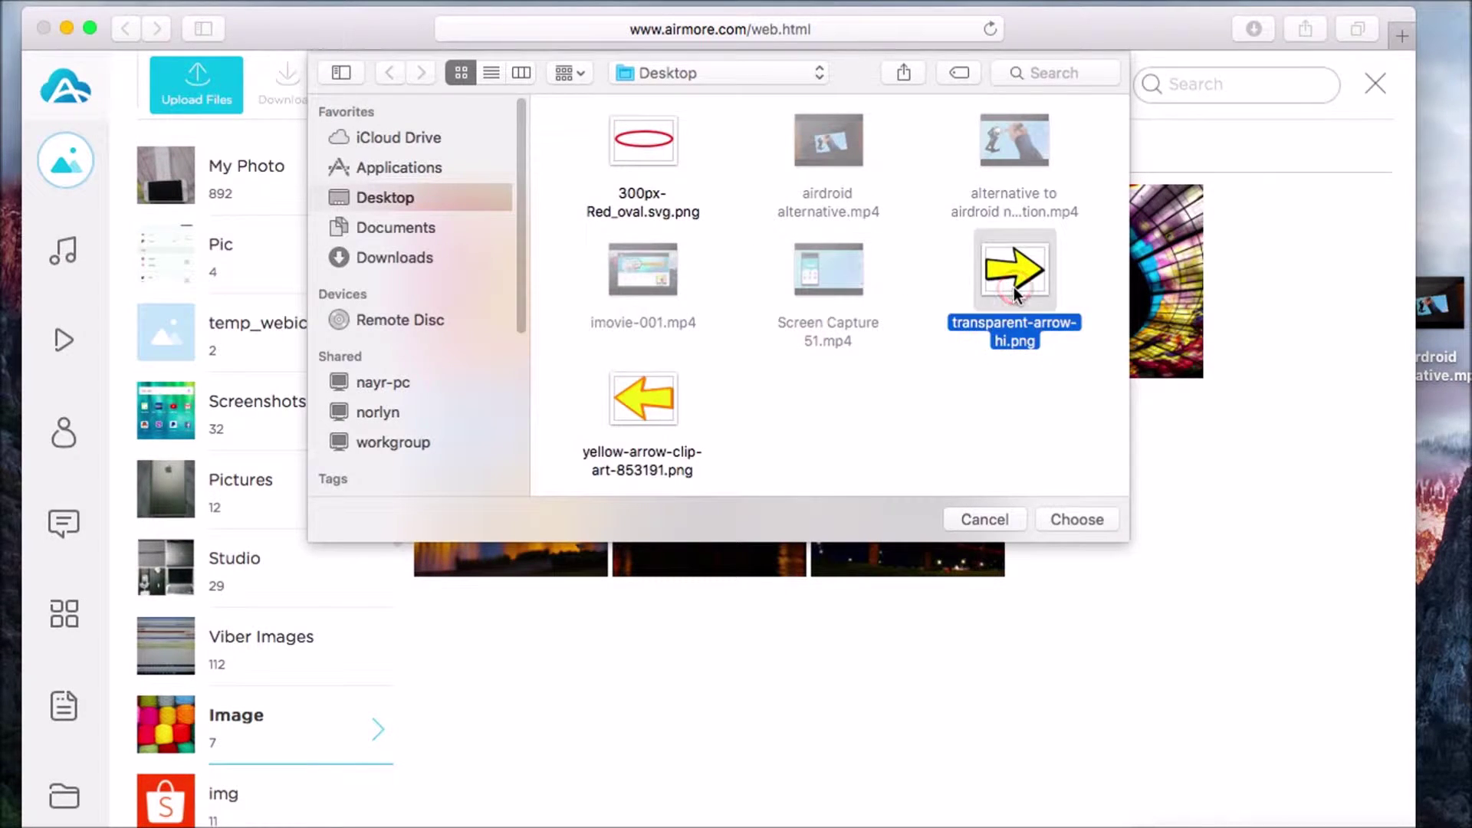
click(1063, 520)
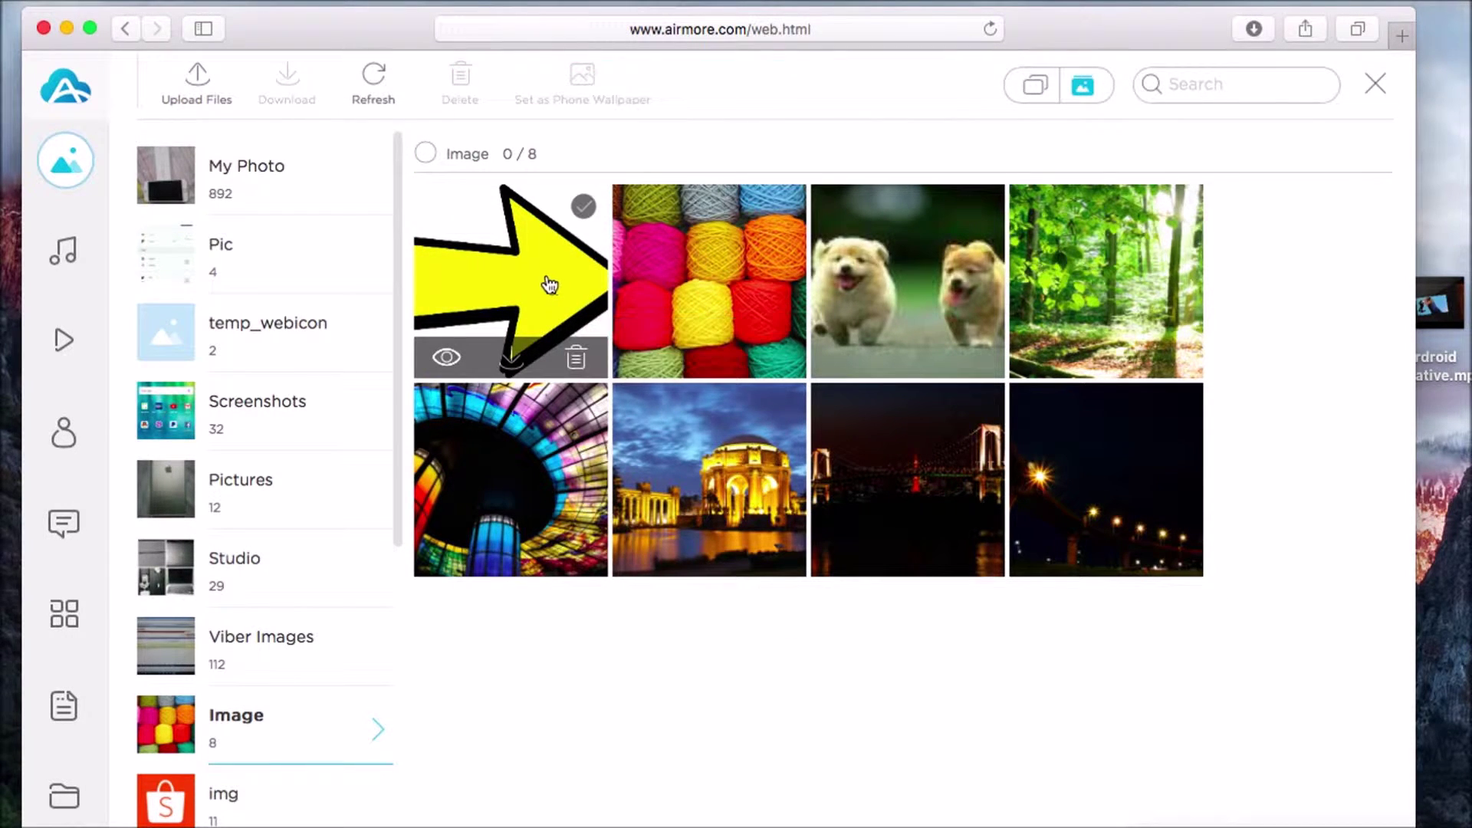
Download 2_Knitting Balls.jpg, then delete the arrow picture from the album
click(782, 207)
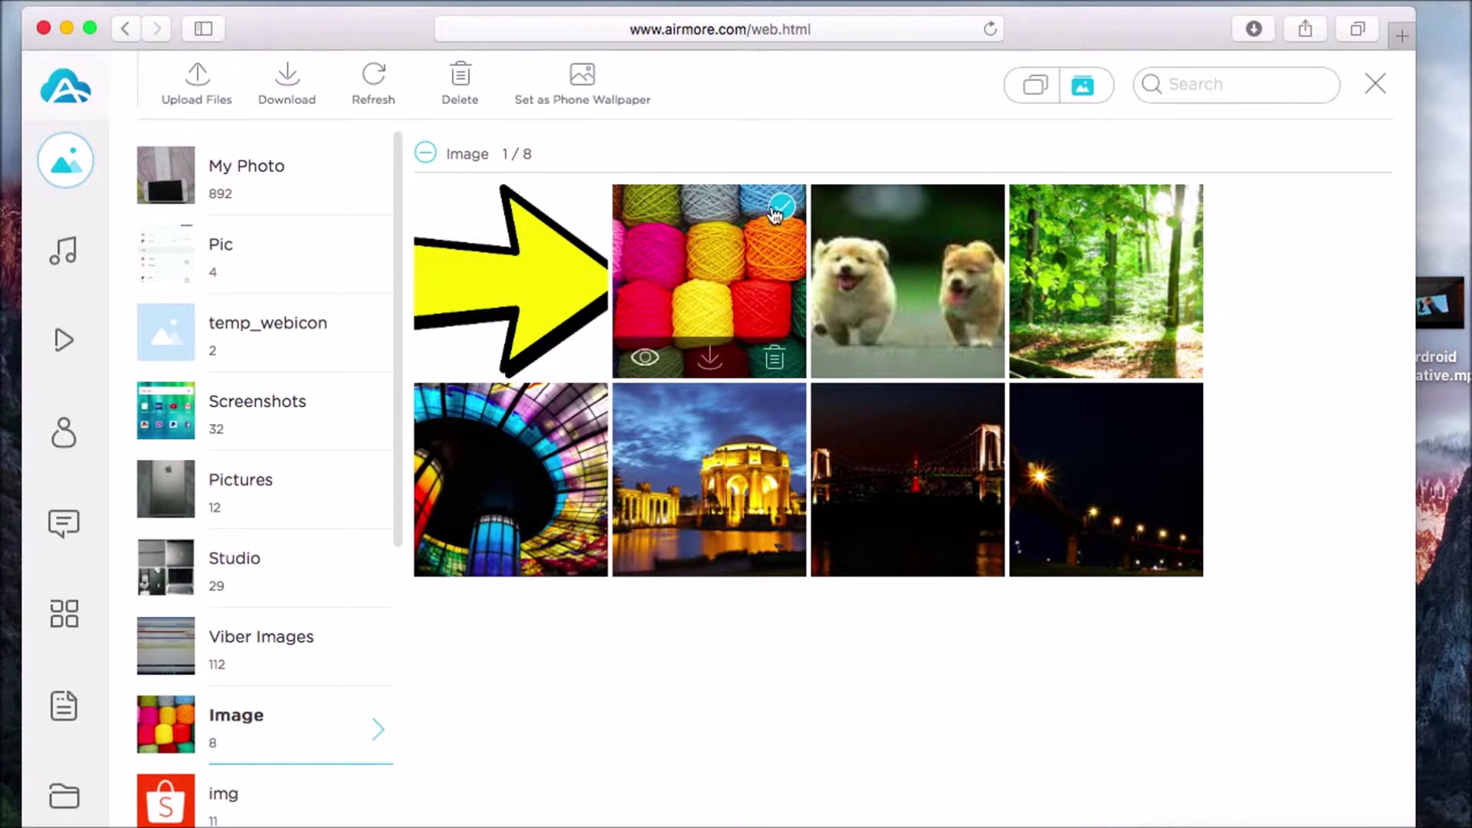
click(270, 90)
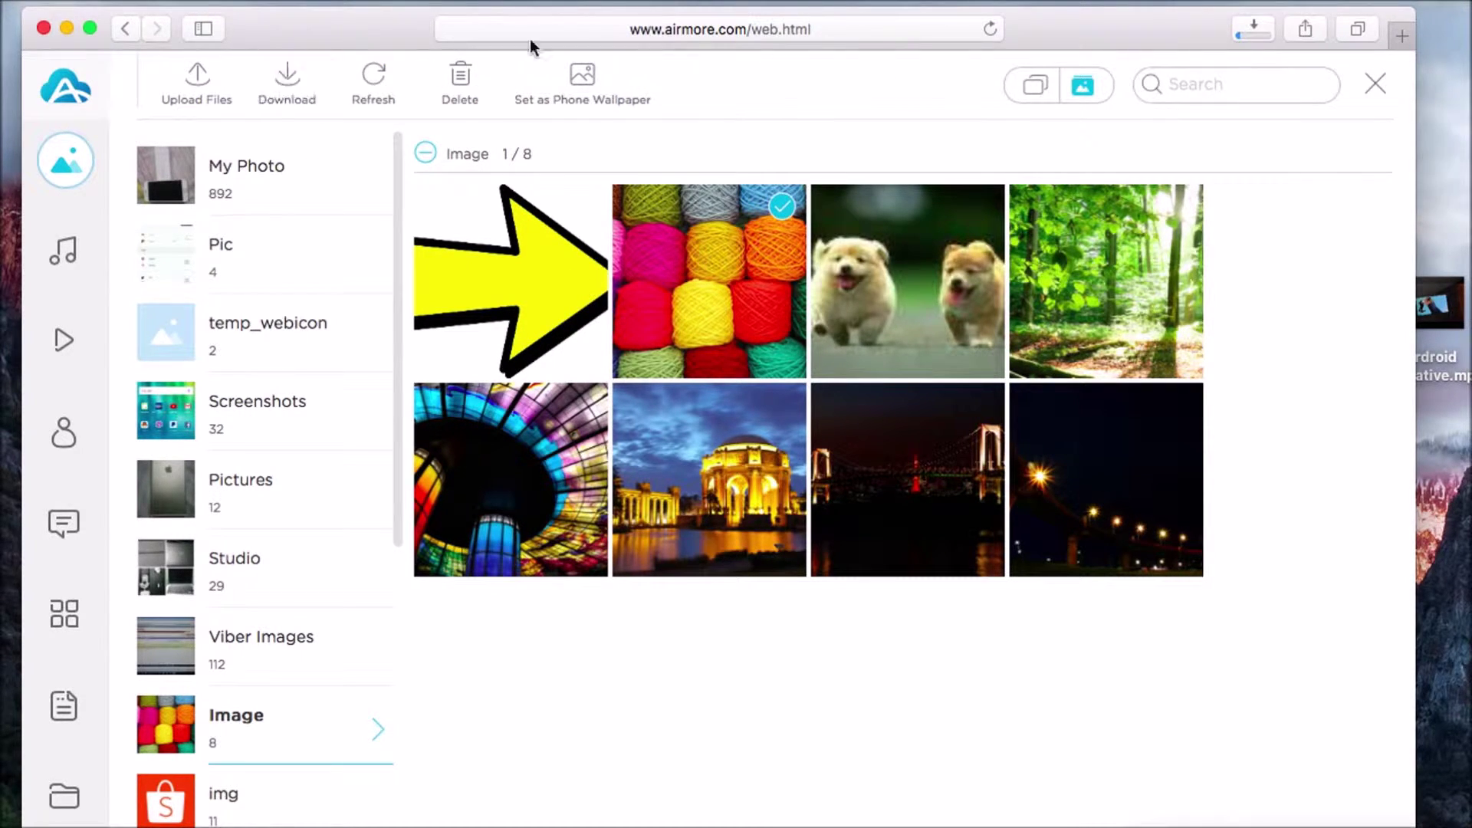
click(1258, 35)
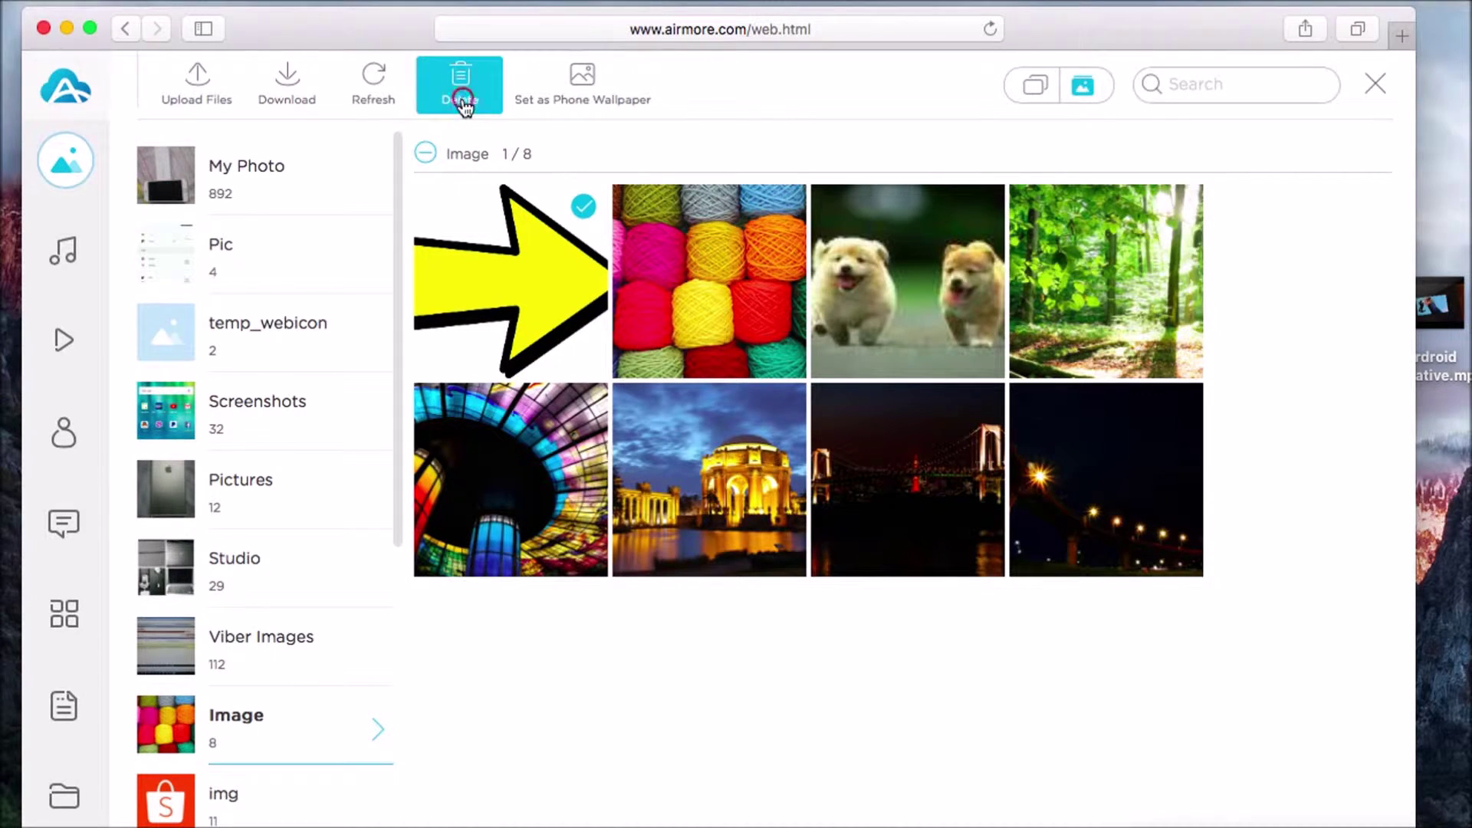
click(464, 104)
click(874, 502)
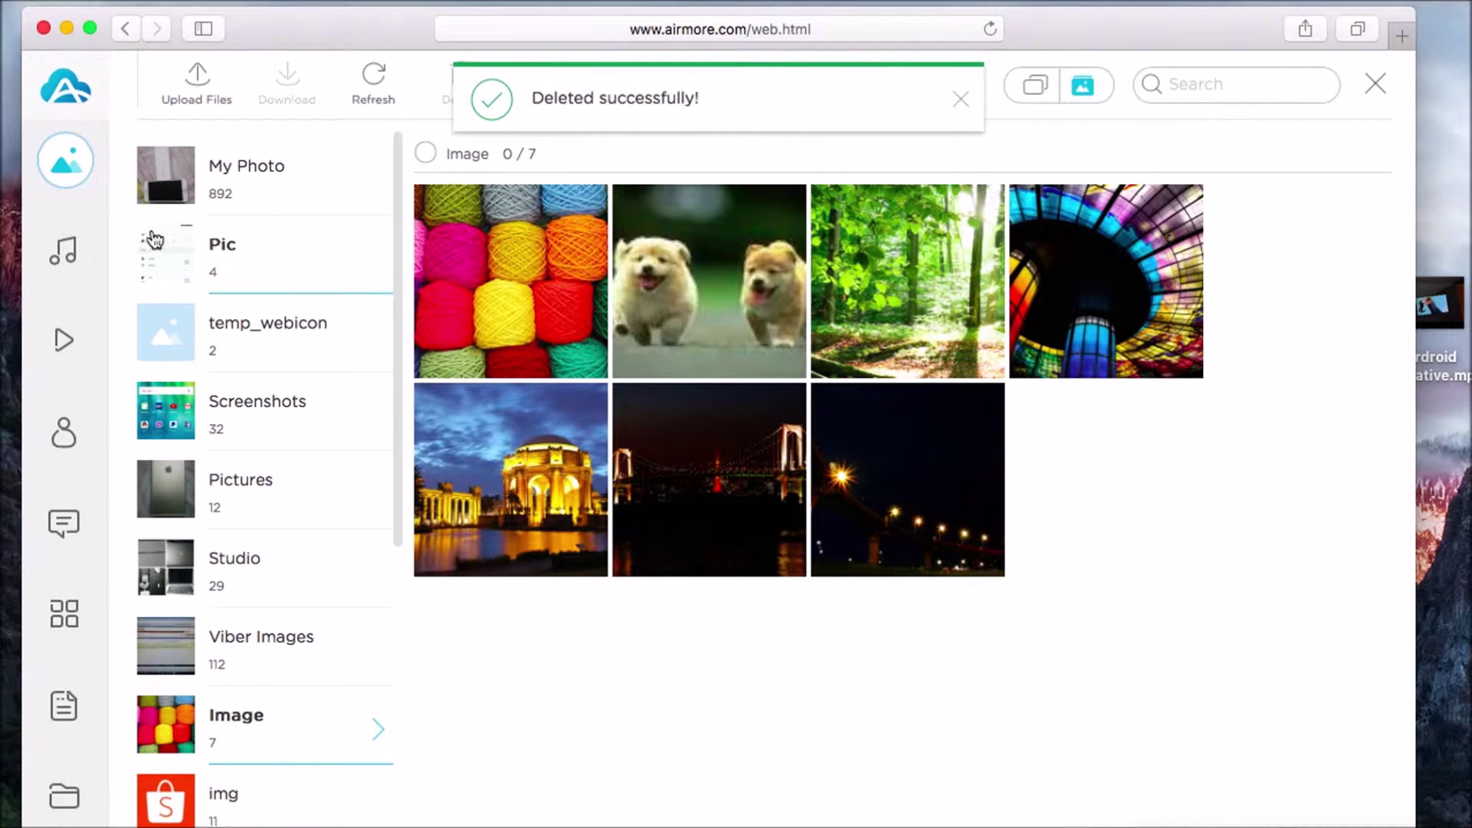
In My Music, start a music file upload and cancel it
click(96, 255)
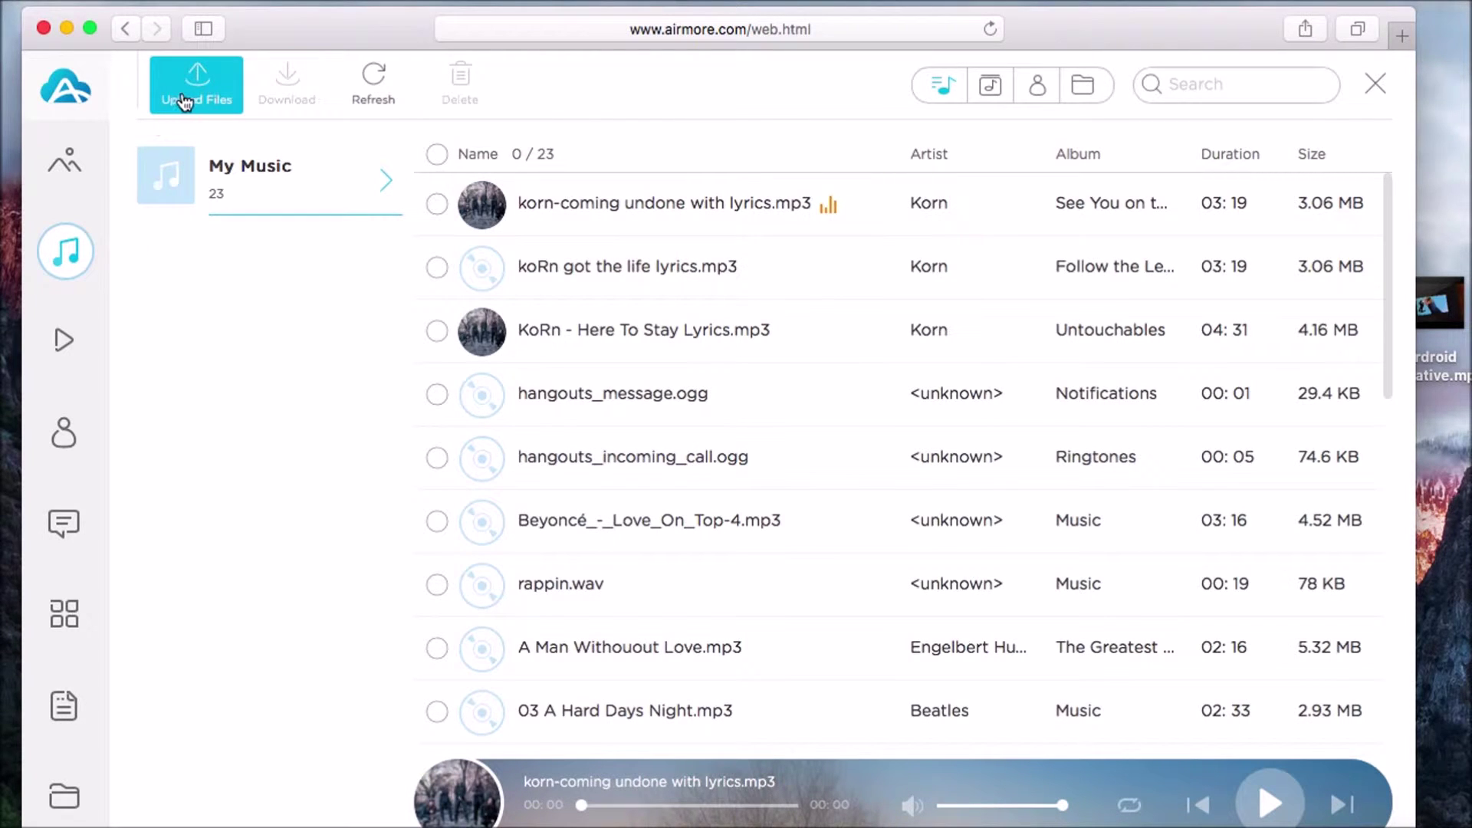
click(184, 102)
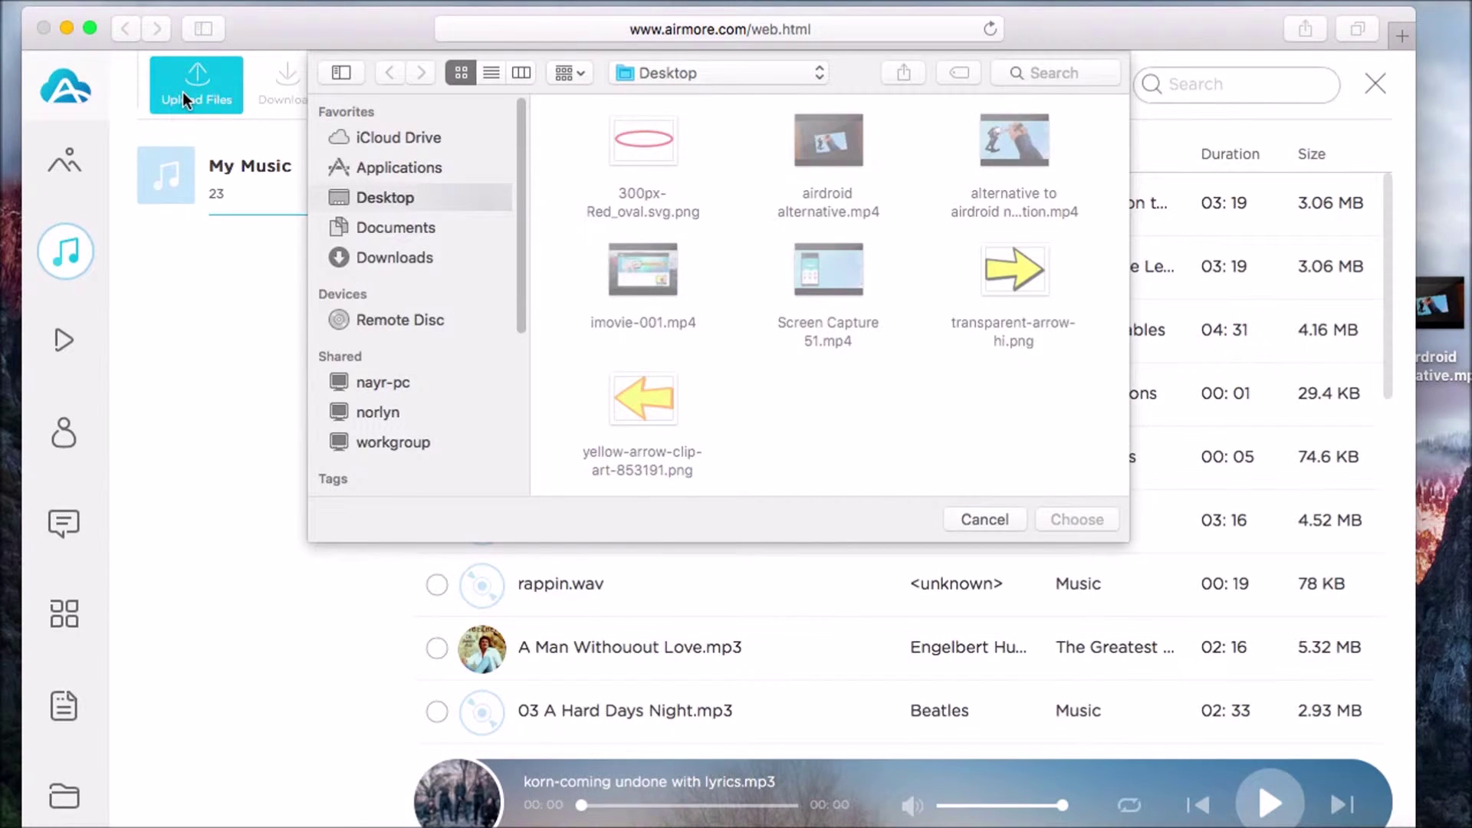
click(969, 520)
Download korn-coming undone with lyrics.mp3, then delete it, leaving 22 songs
click(436, 204)
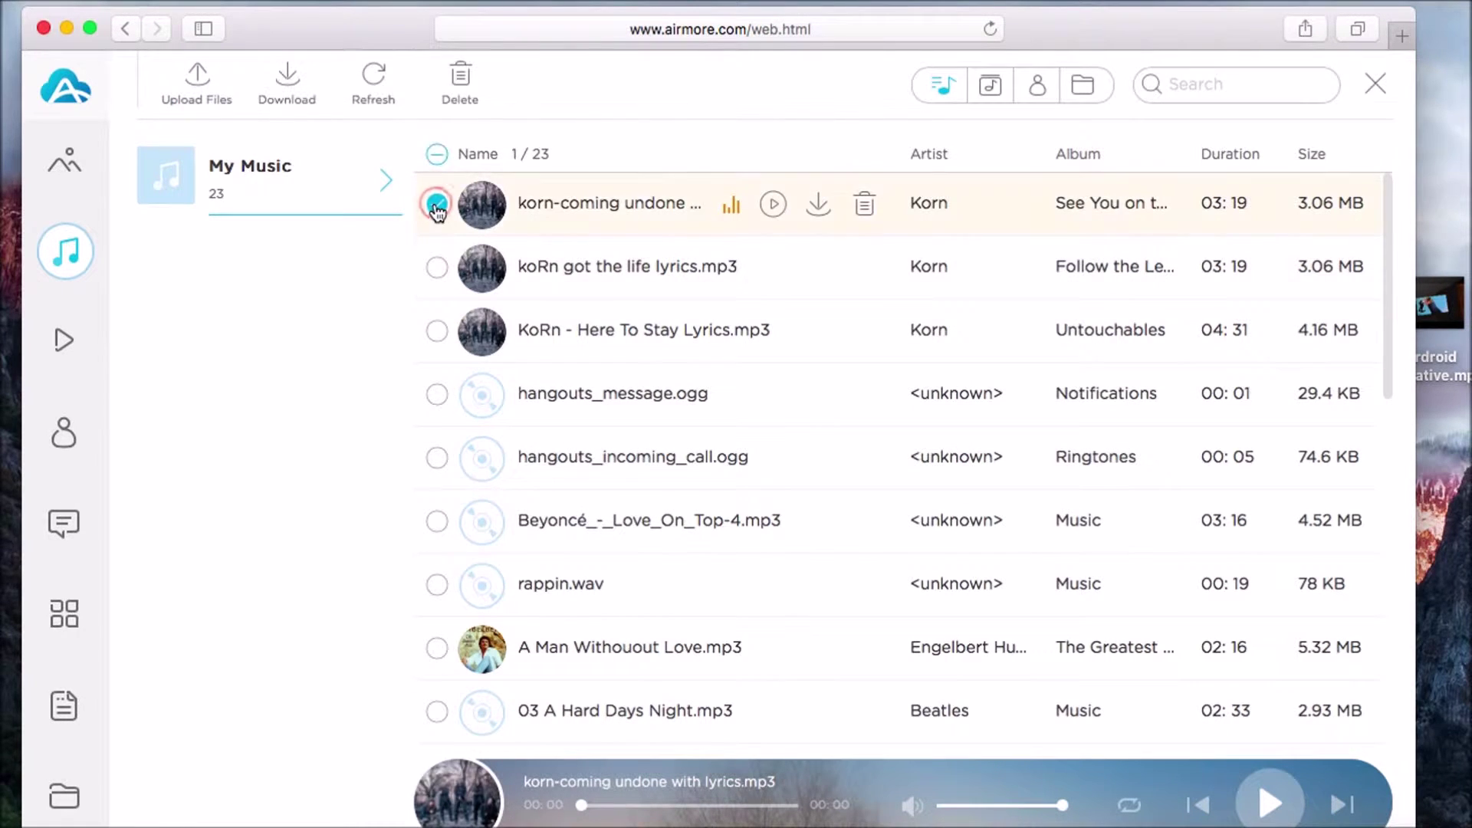
click(293, 101)
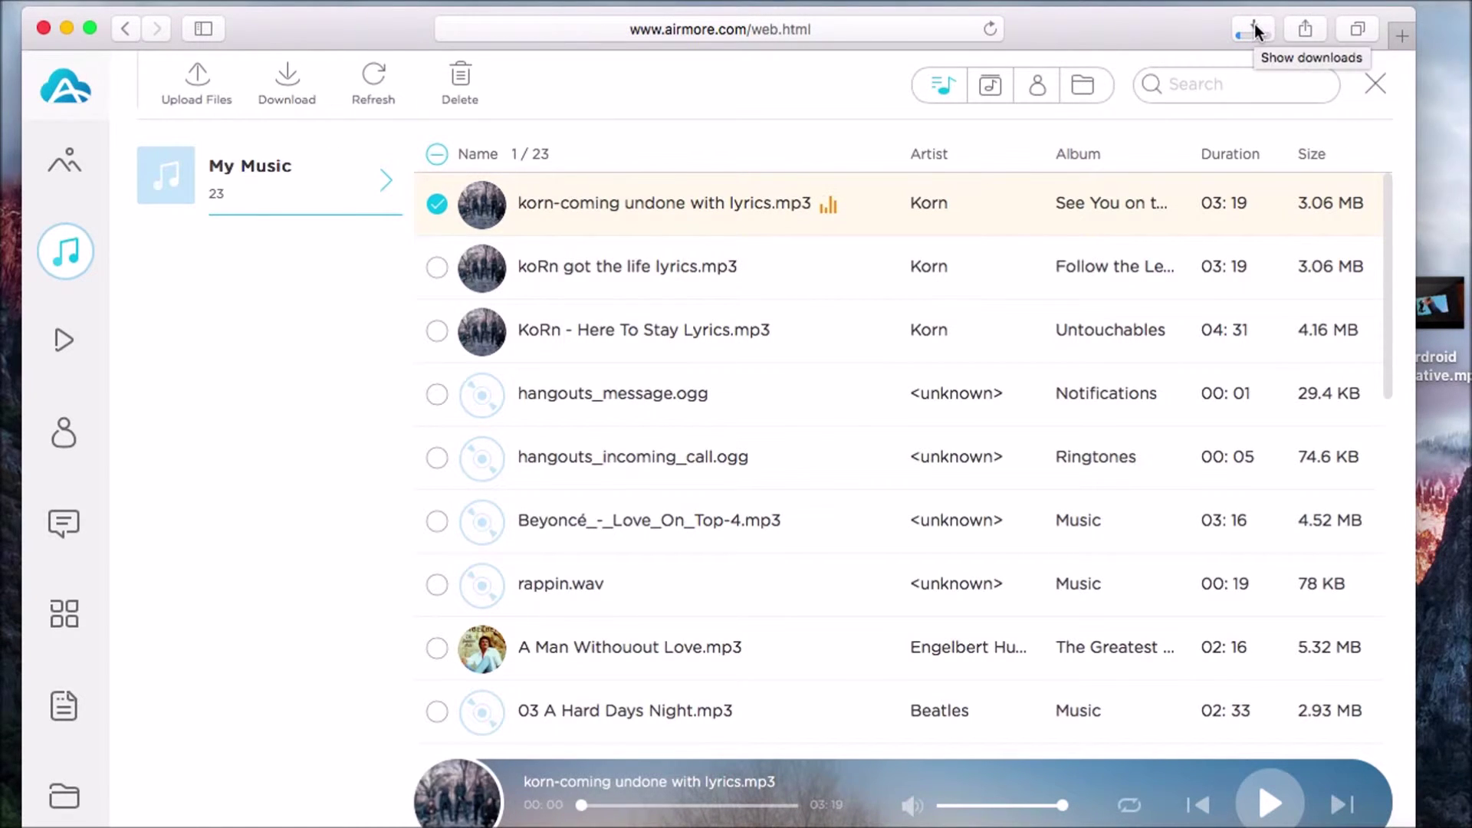
click(456, 96)
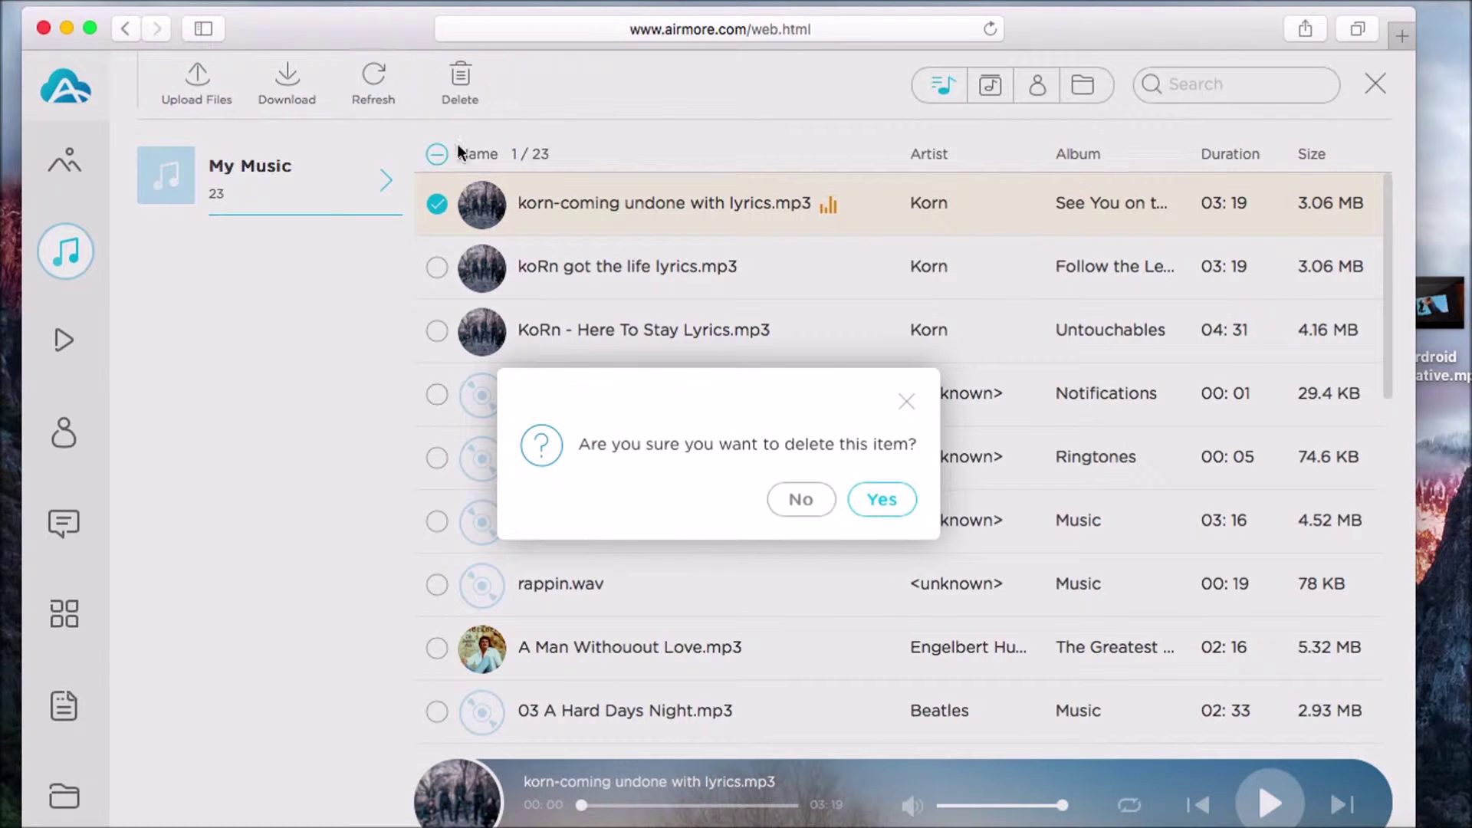
click(865, 502)
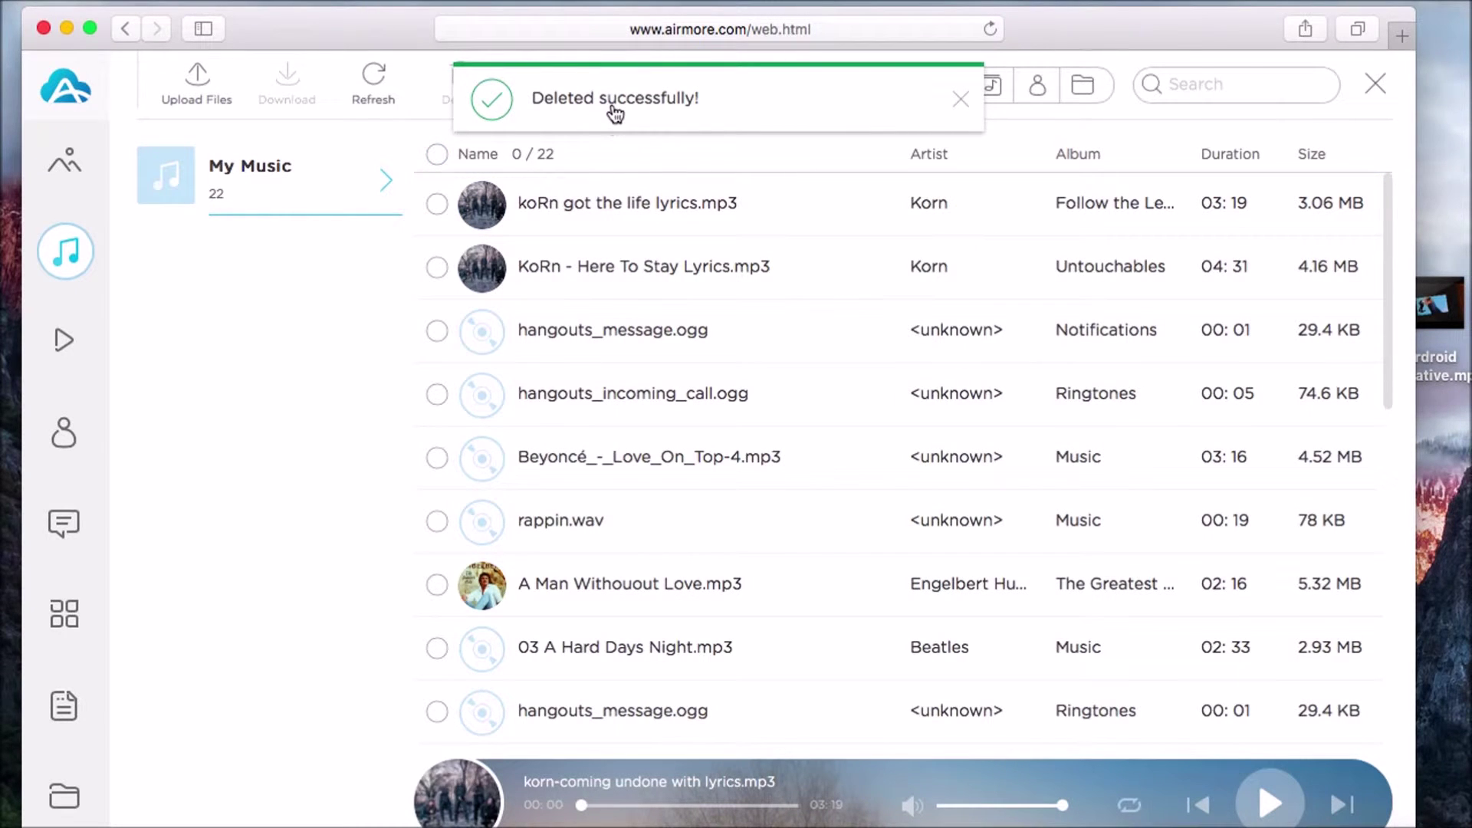
click(61, 339)
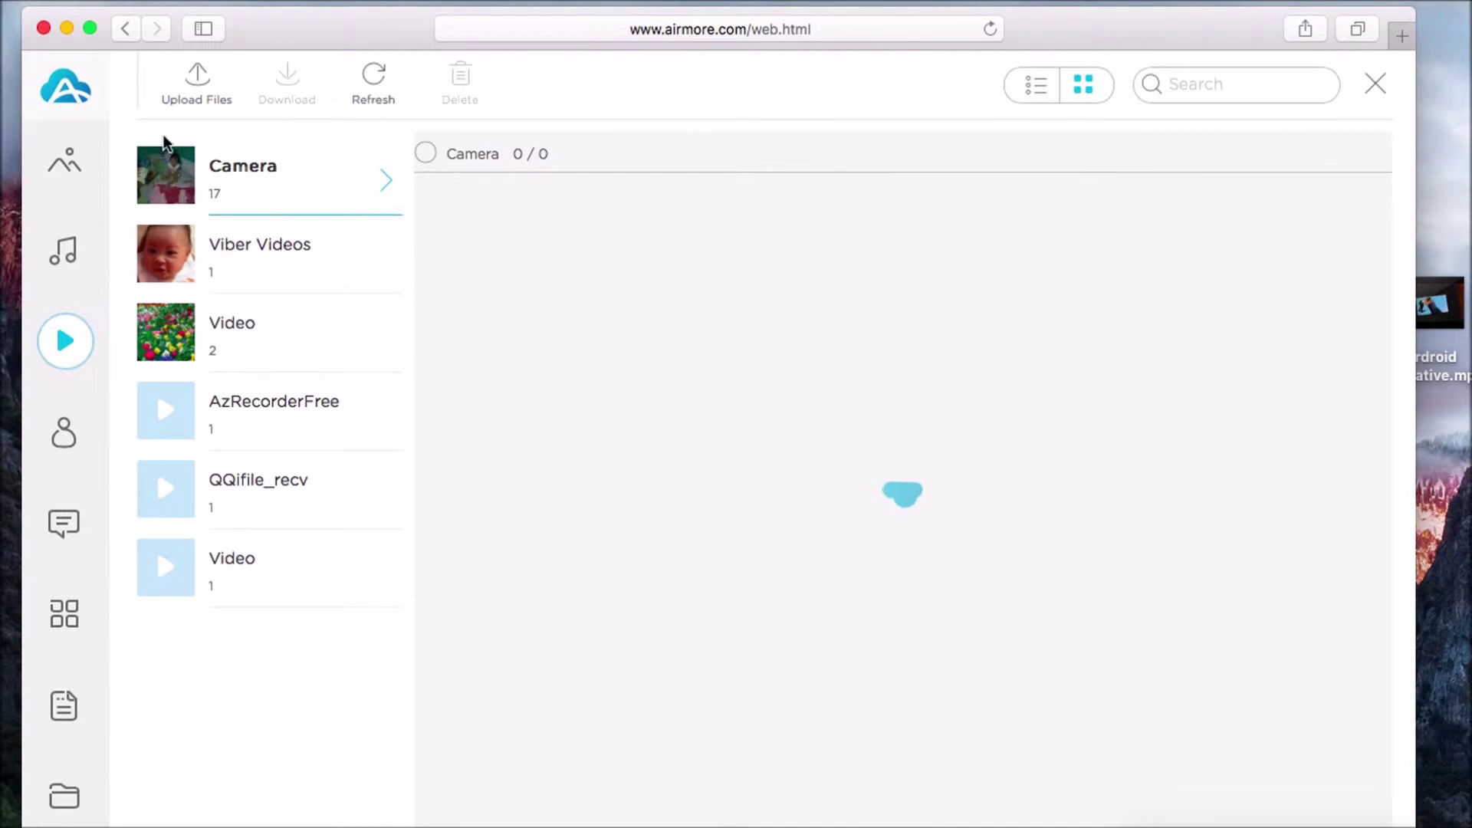
Start a video upload, then close the file picker without uploading anything
click(188, 102)
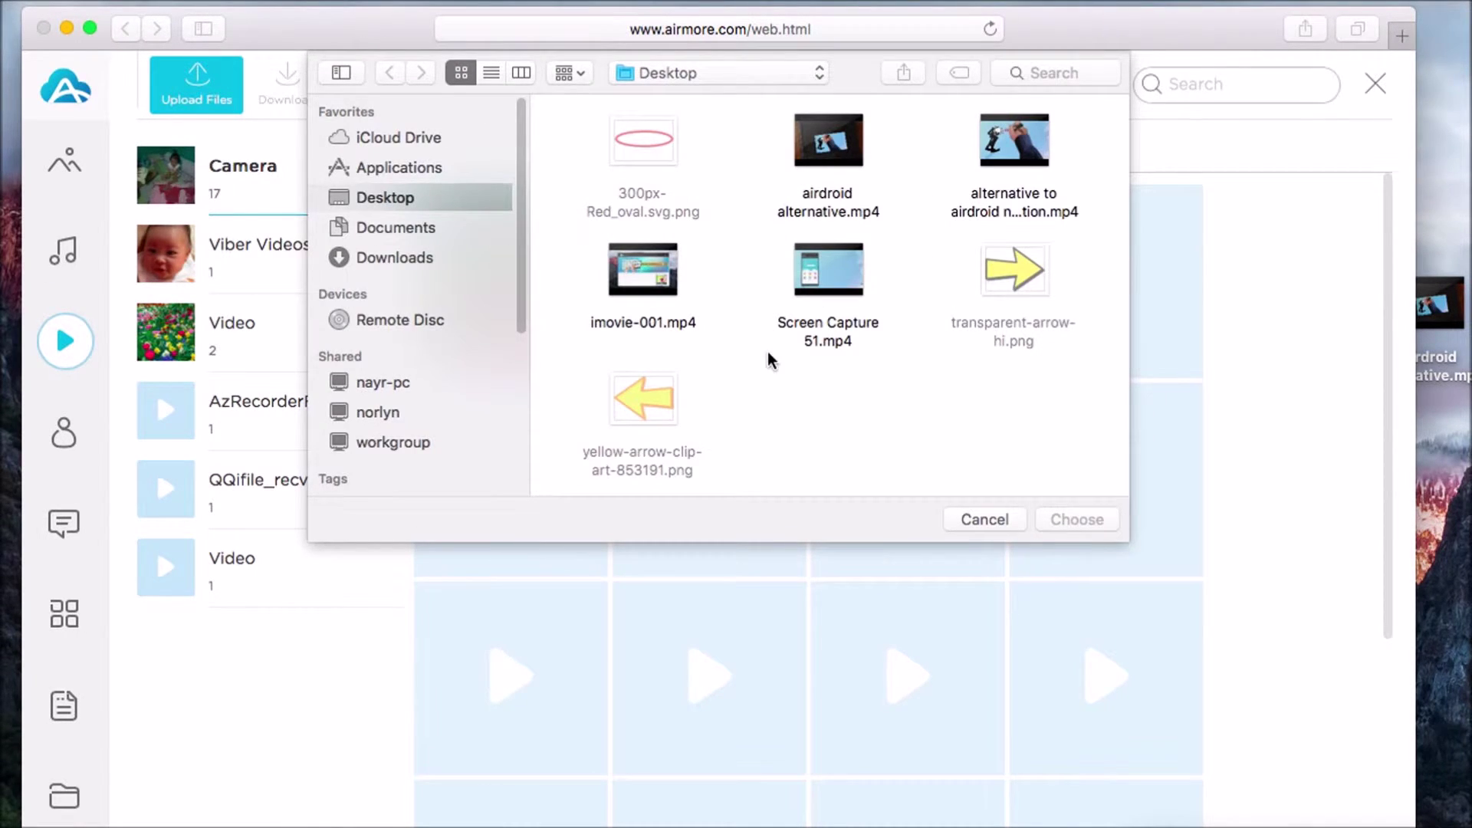
click(1056, 522)
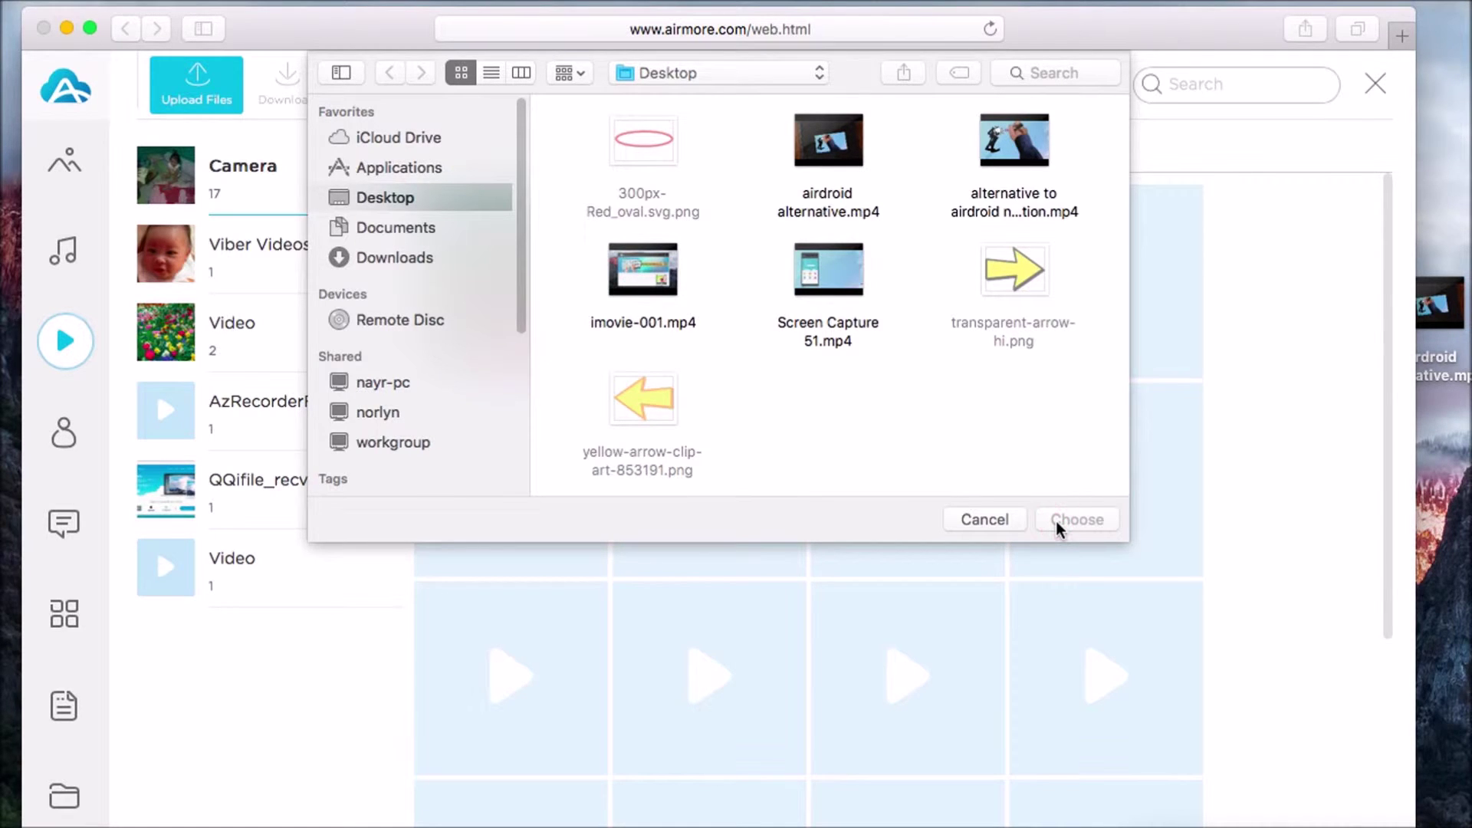
click(997, 521)
Download the flower video from the Video album to the computer
click(470, 214)
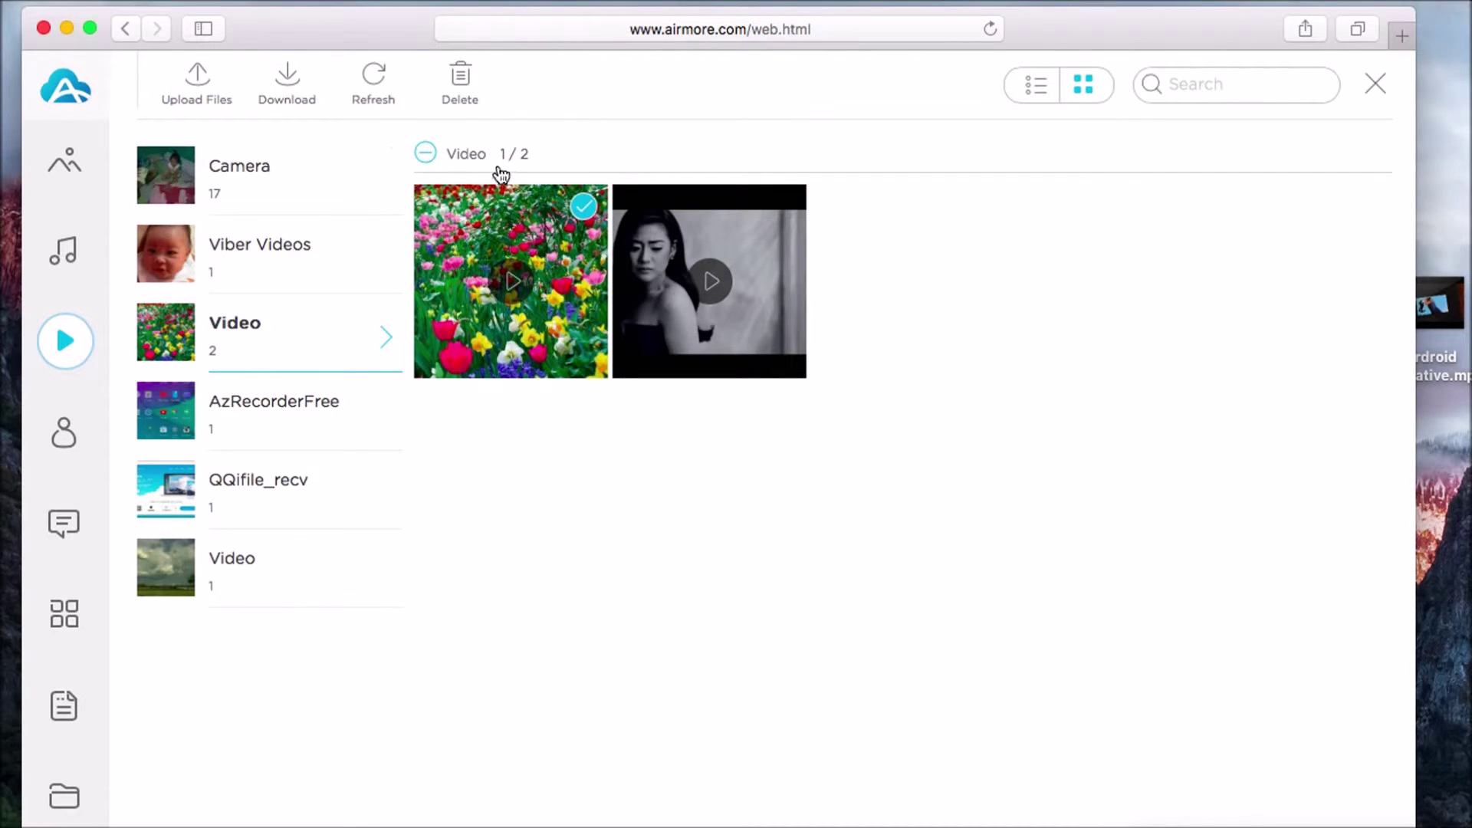
click(292, 73)
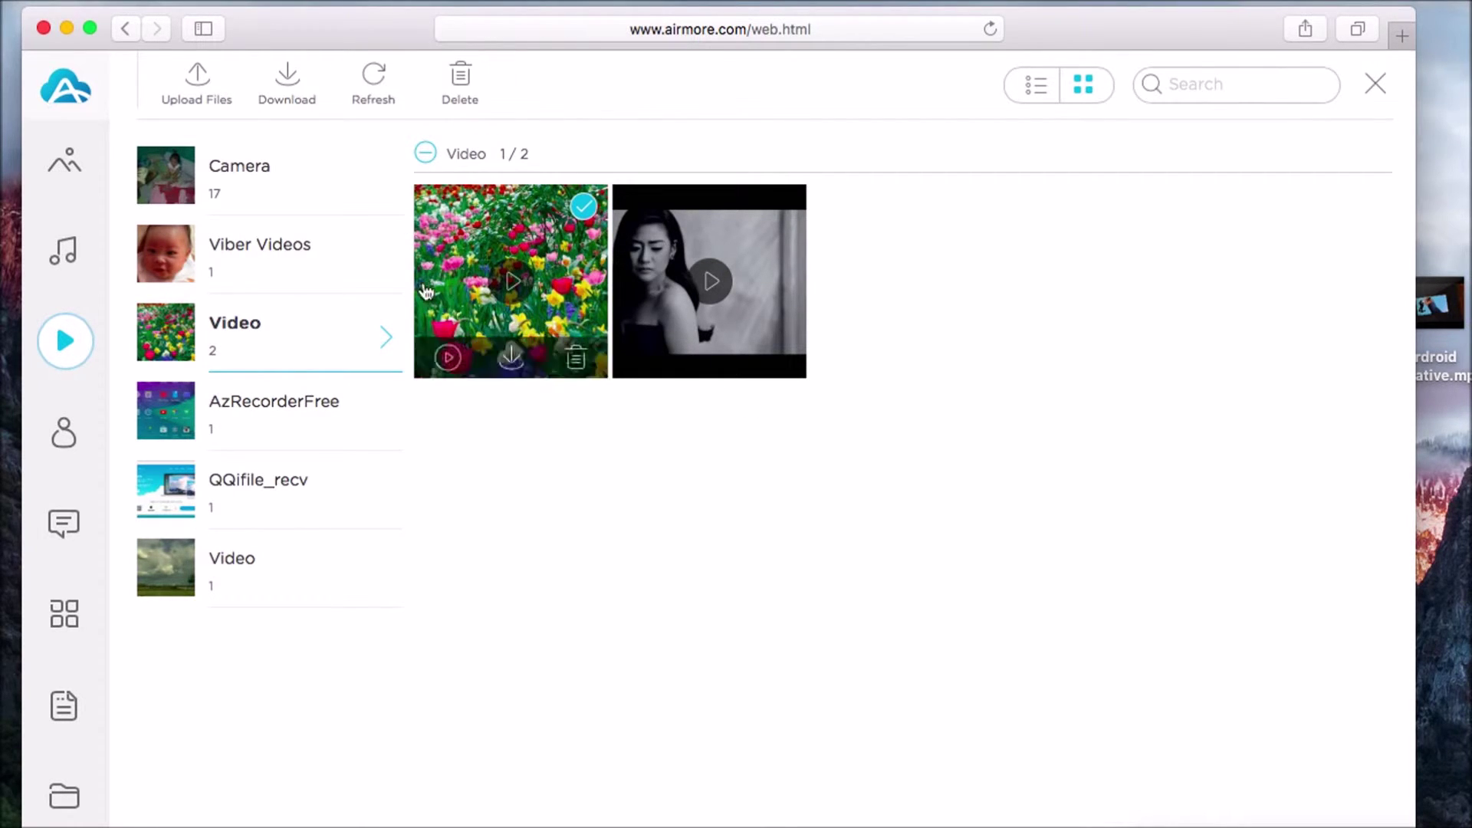
click(71, 439)
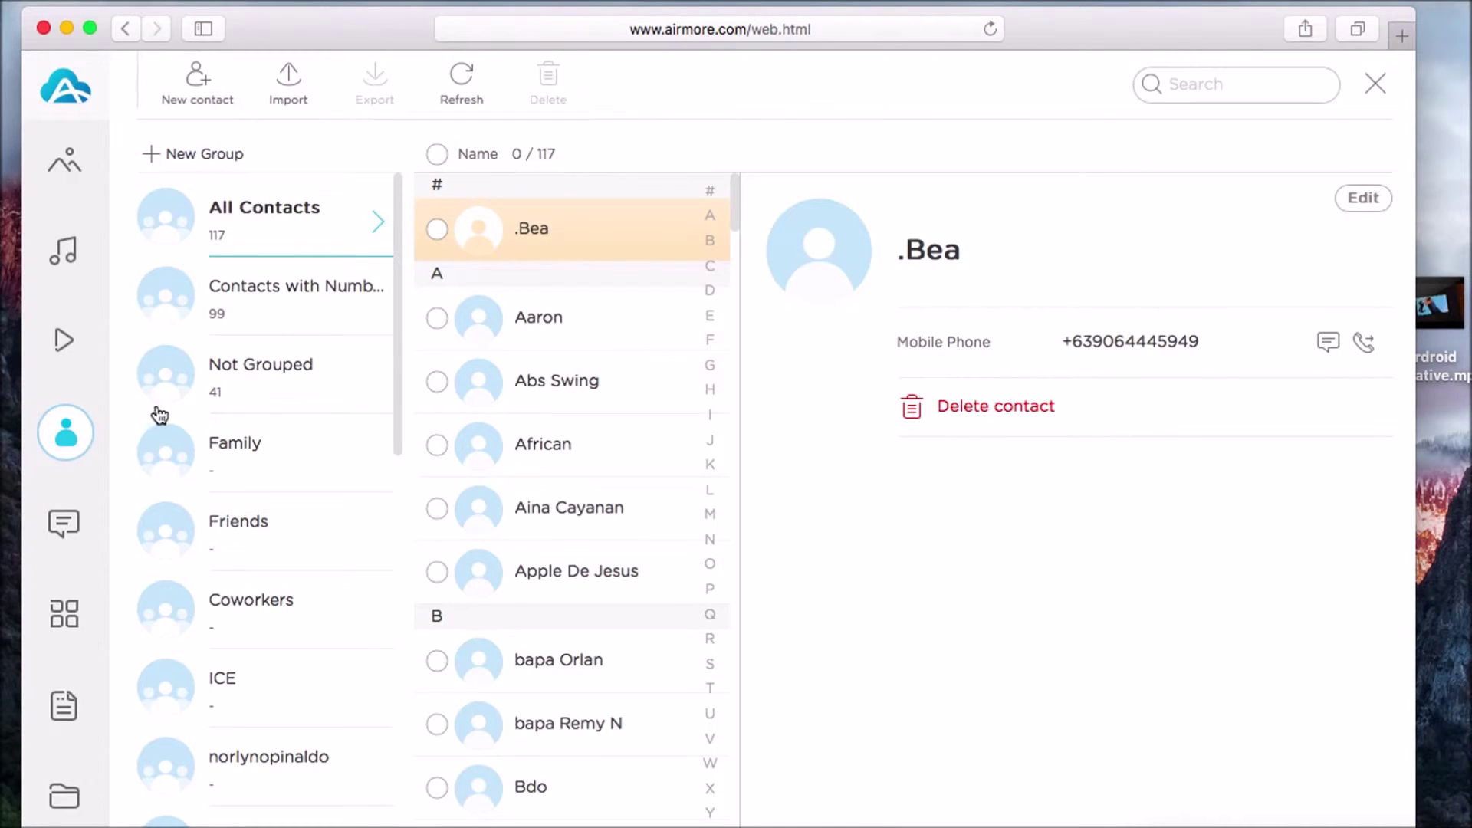
View the text messages and start a new message, then list the 30 installed apps
click(67, 524)
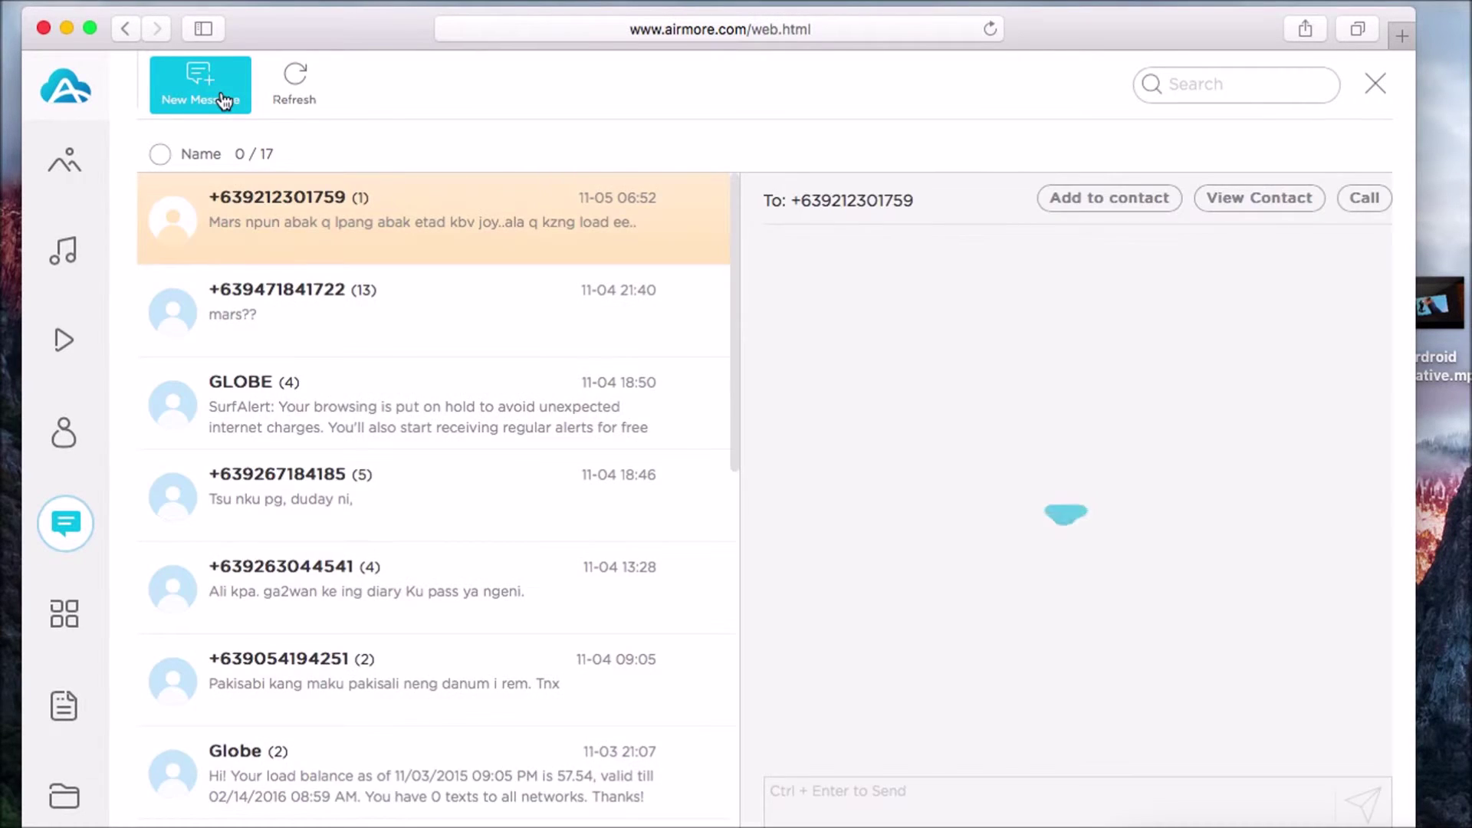
click(221, 101)
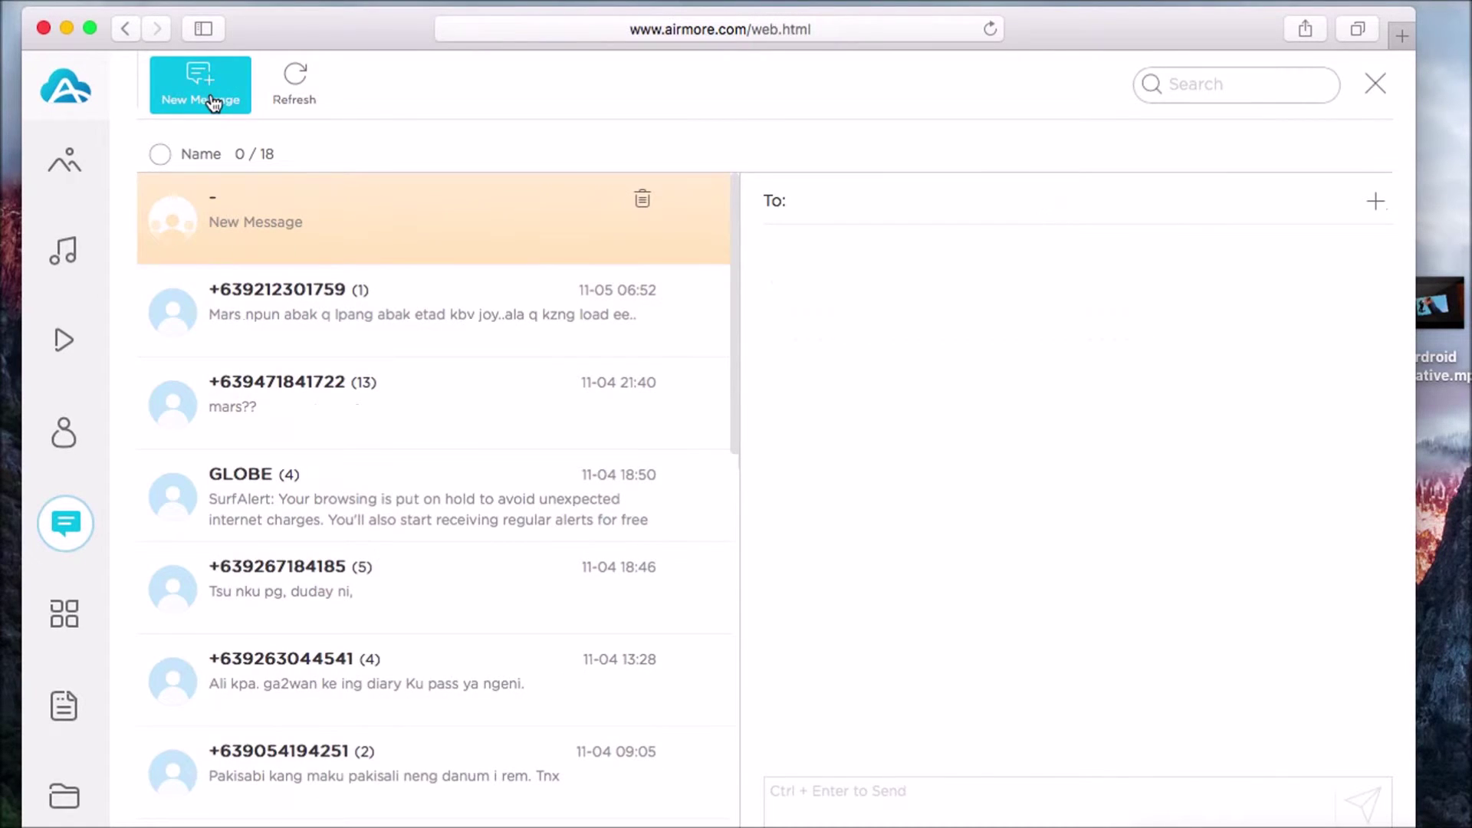
click(69, 611)
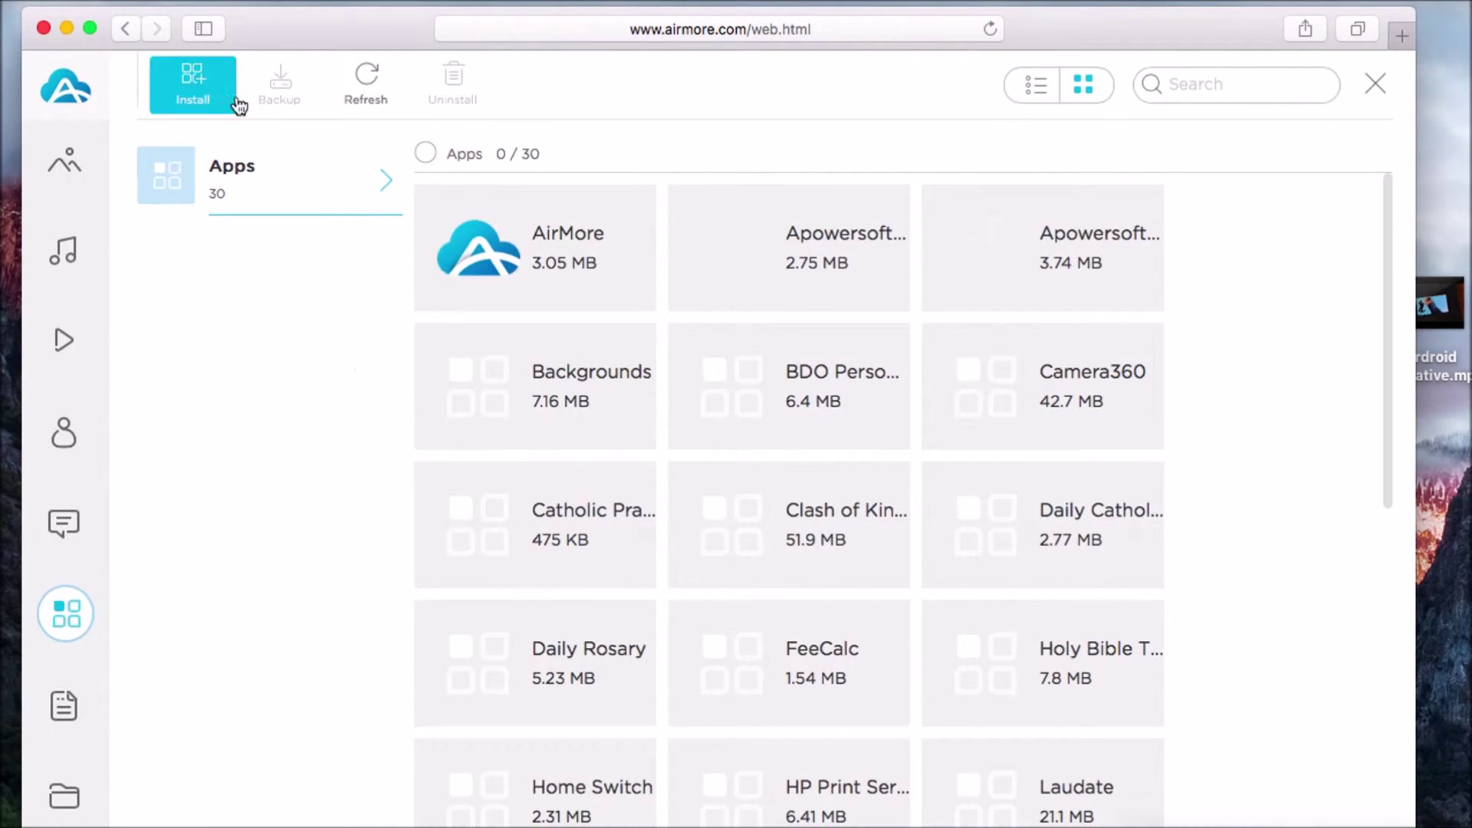
Cancel the app install file picker and select the 2.75 MB Apowersoft app
click(188, 92)
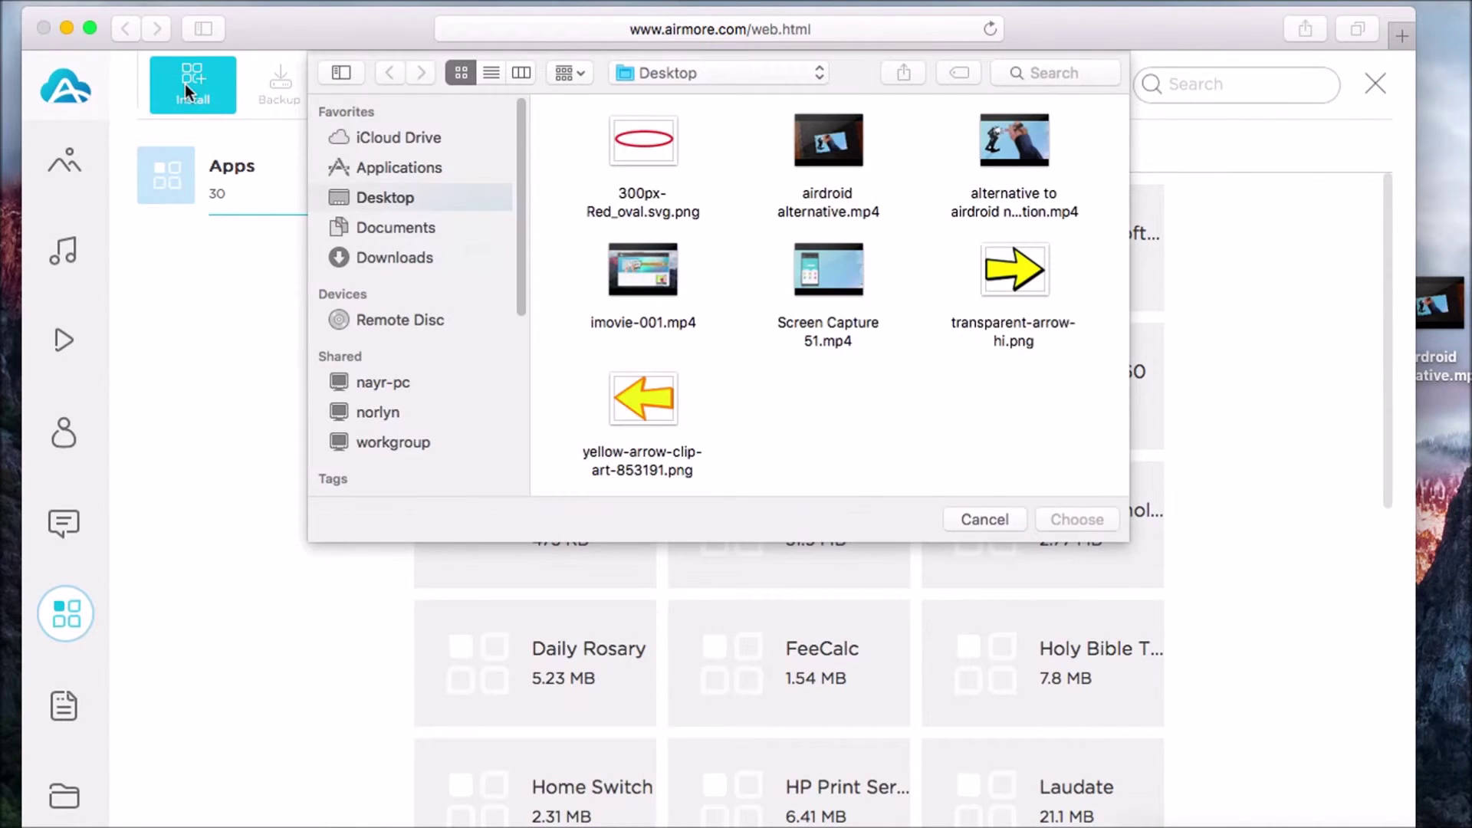
click(984, 520)
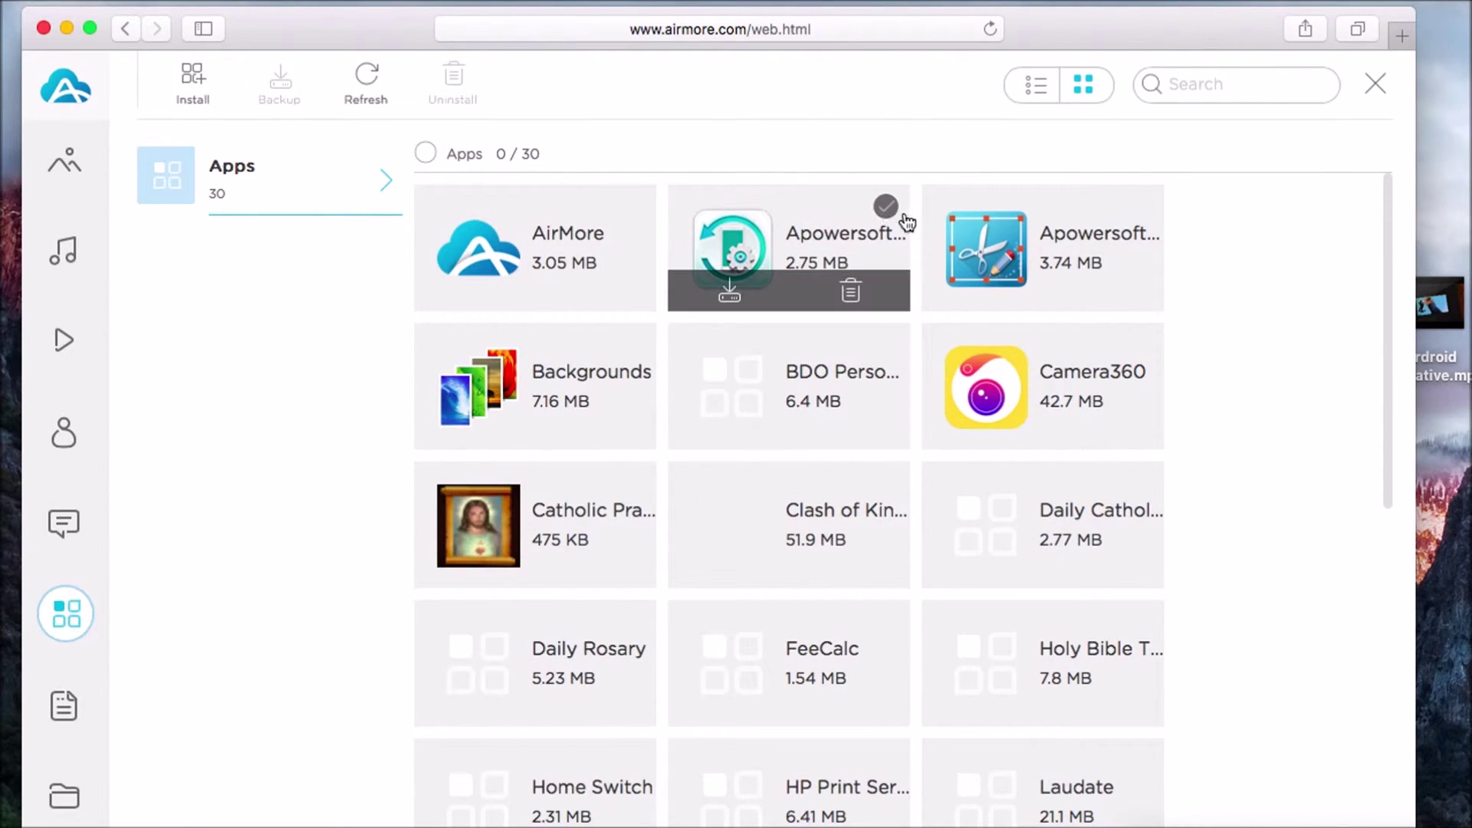
click(887, 206)
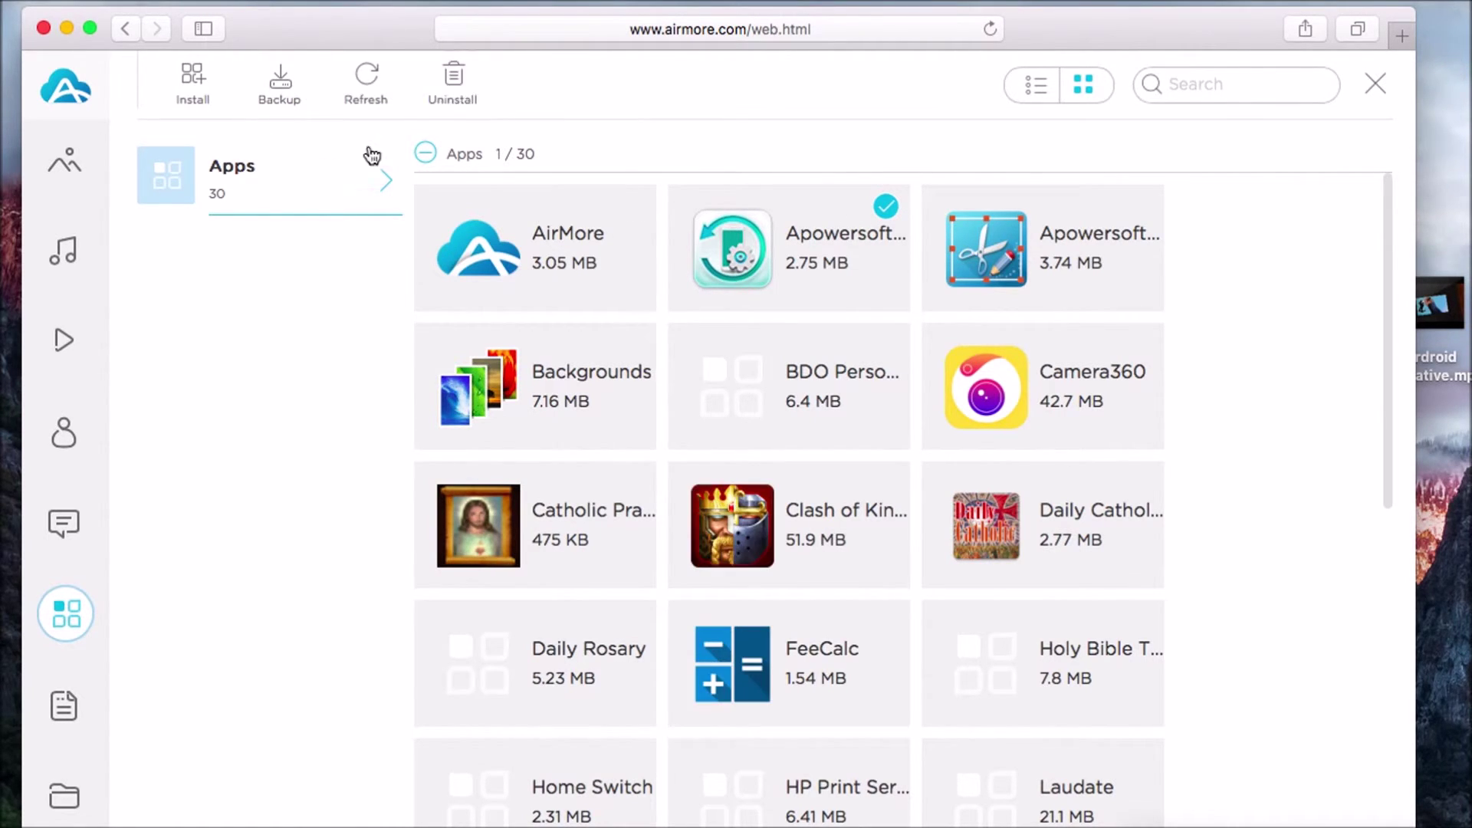
Select the first tasks .docx document under DOC, then view the phone's storage
click(66, 704)
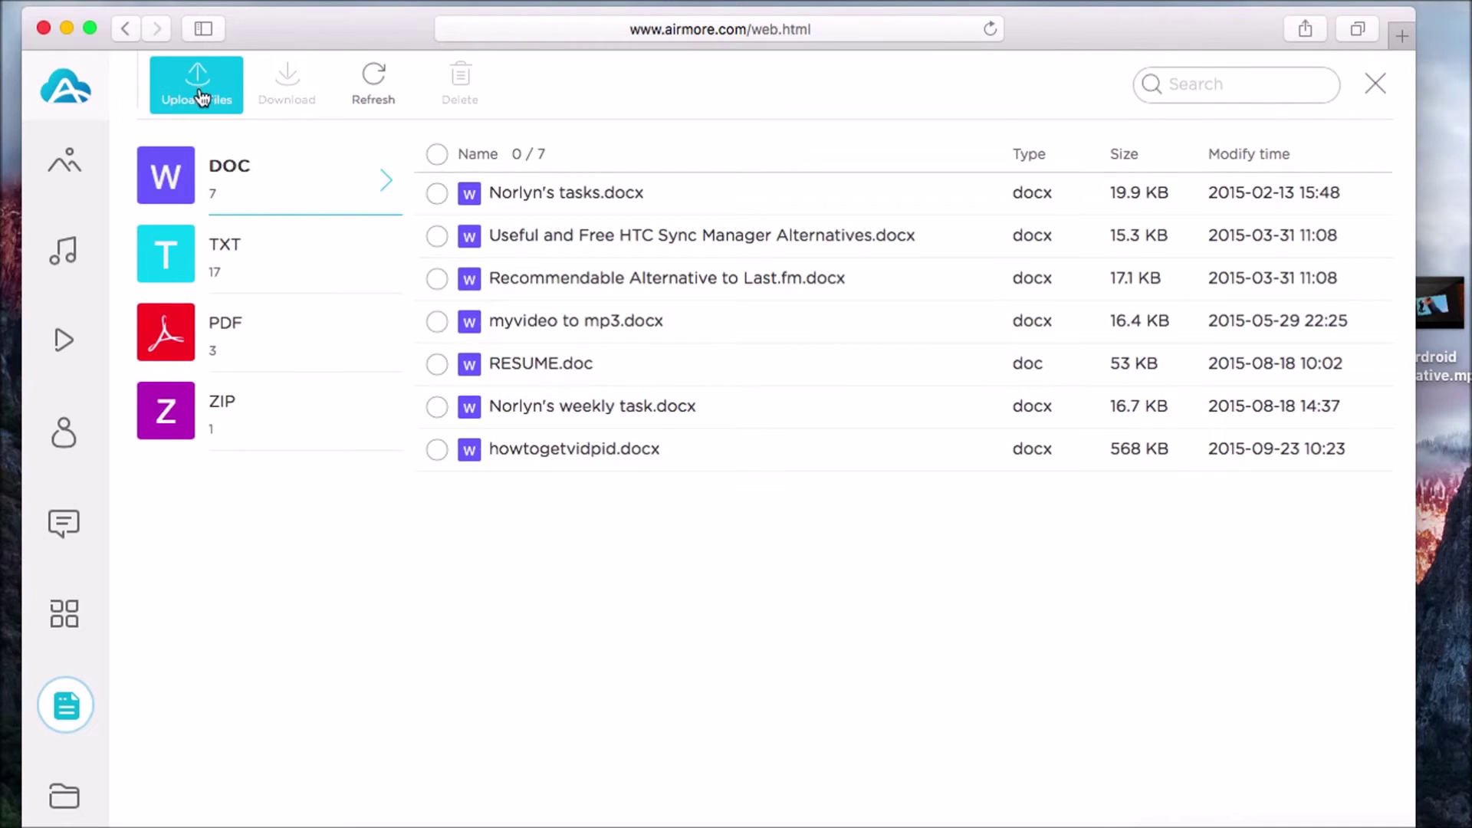
click(512, 196)
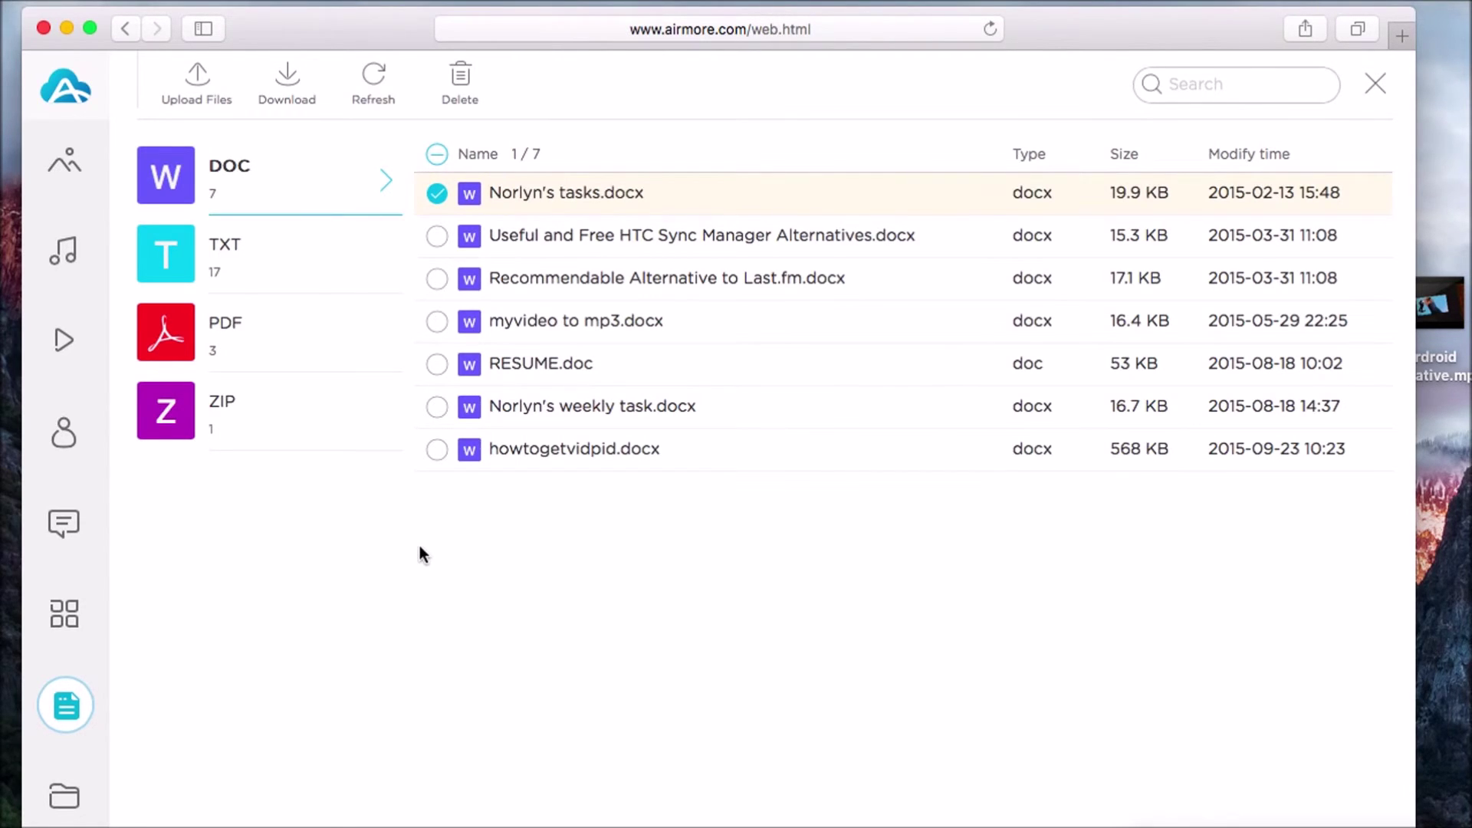
click(69, 789)
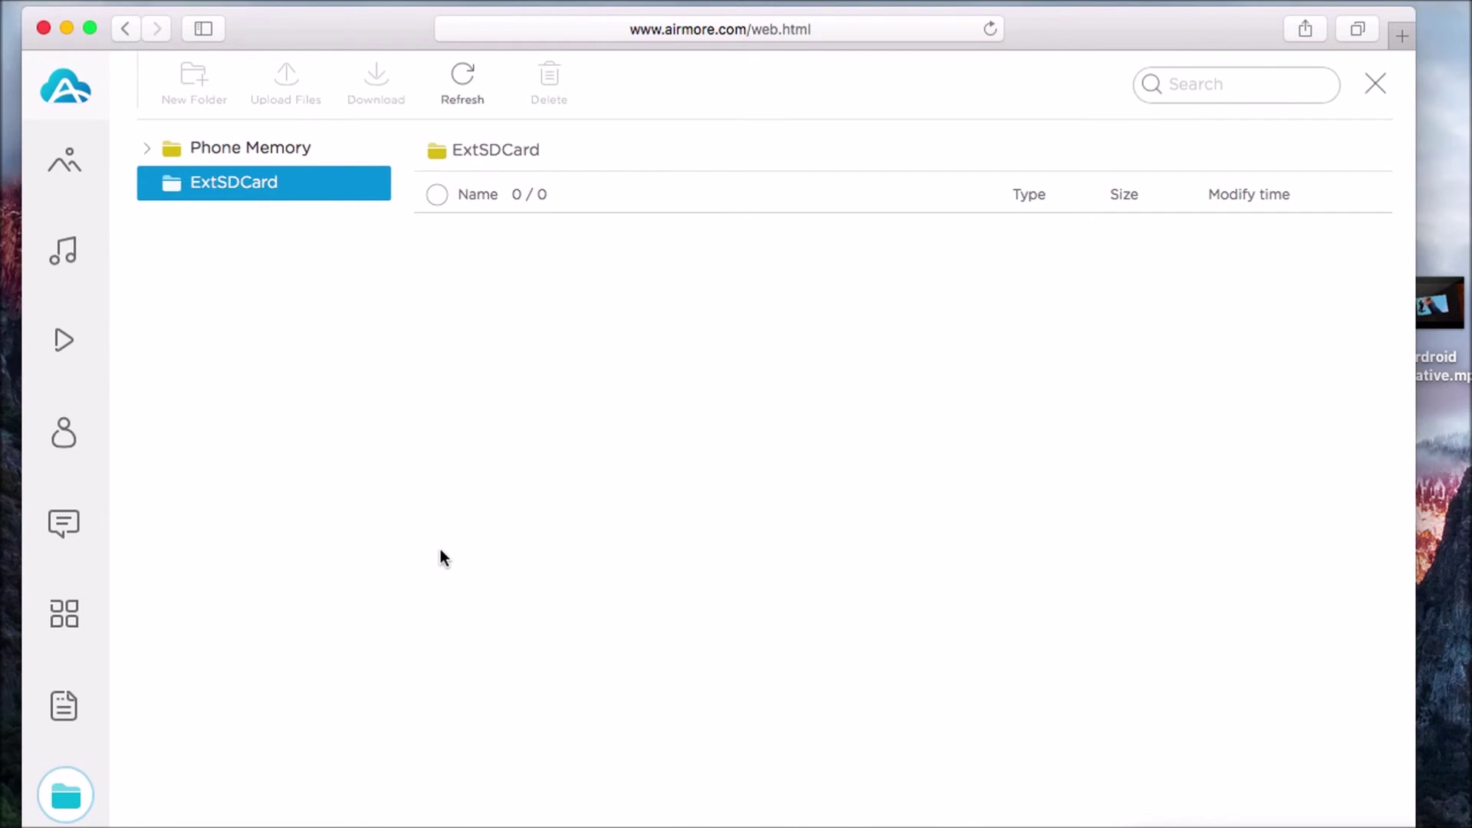
Return to the dashboard showing Phone Memory at 11.1 GB of 24.6 GB used
click(70, 90)
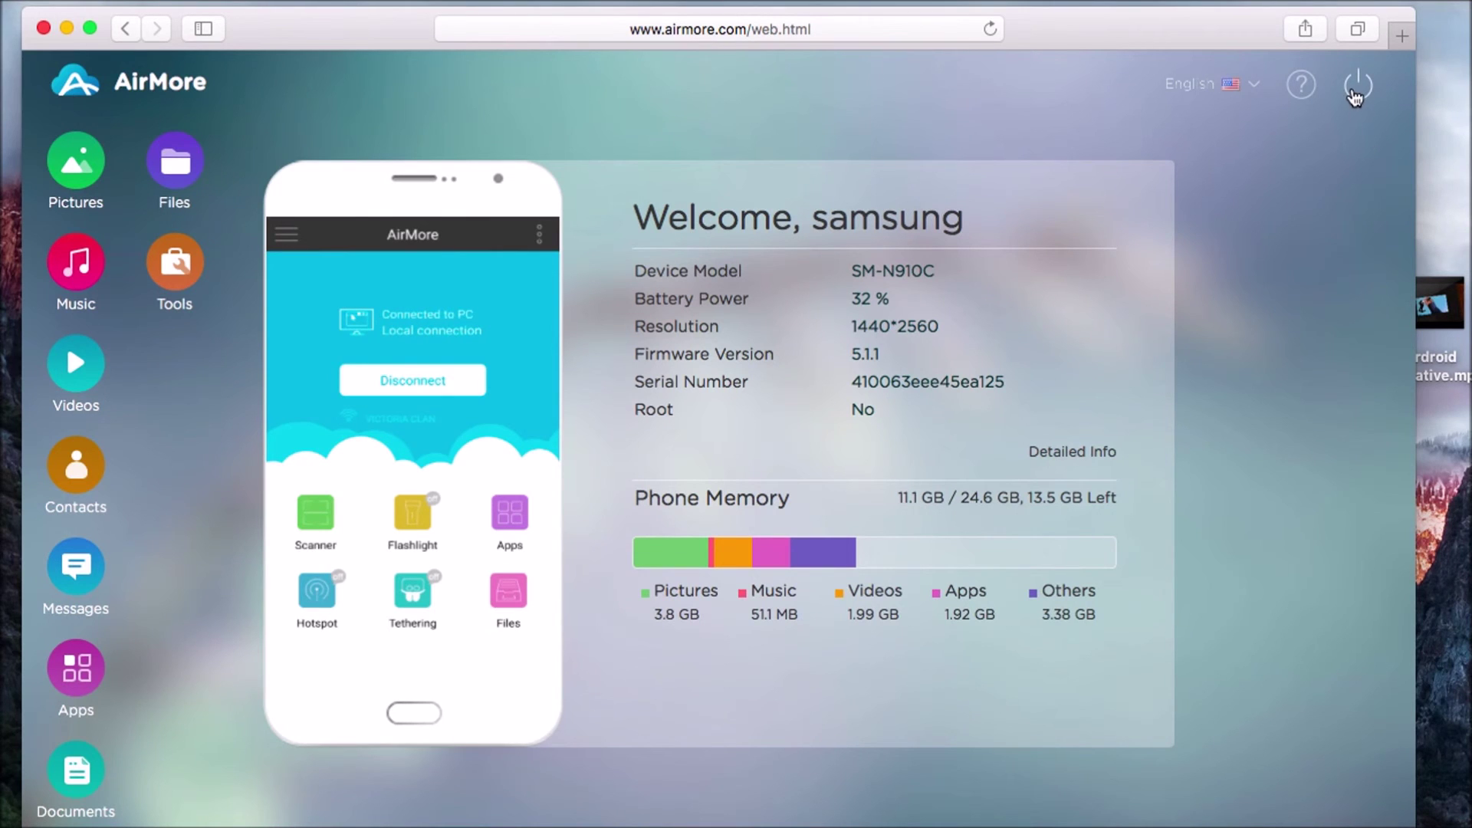
Disconnect the phone from AirMore Web, confirming with Yes
click(1357, 92)
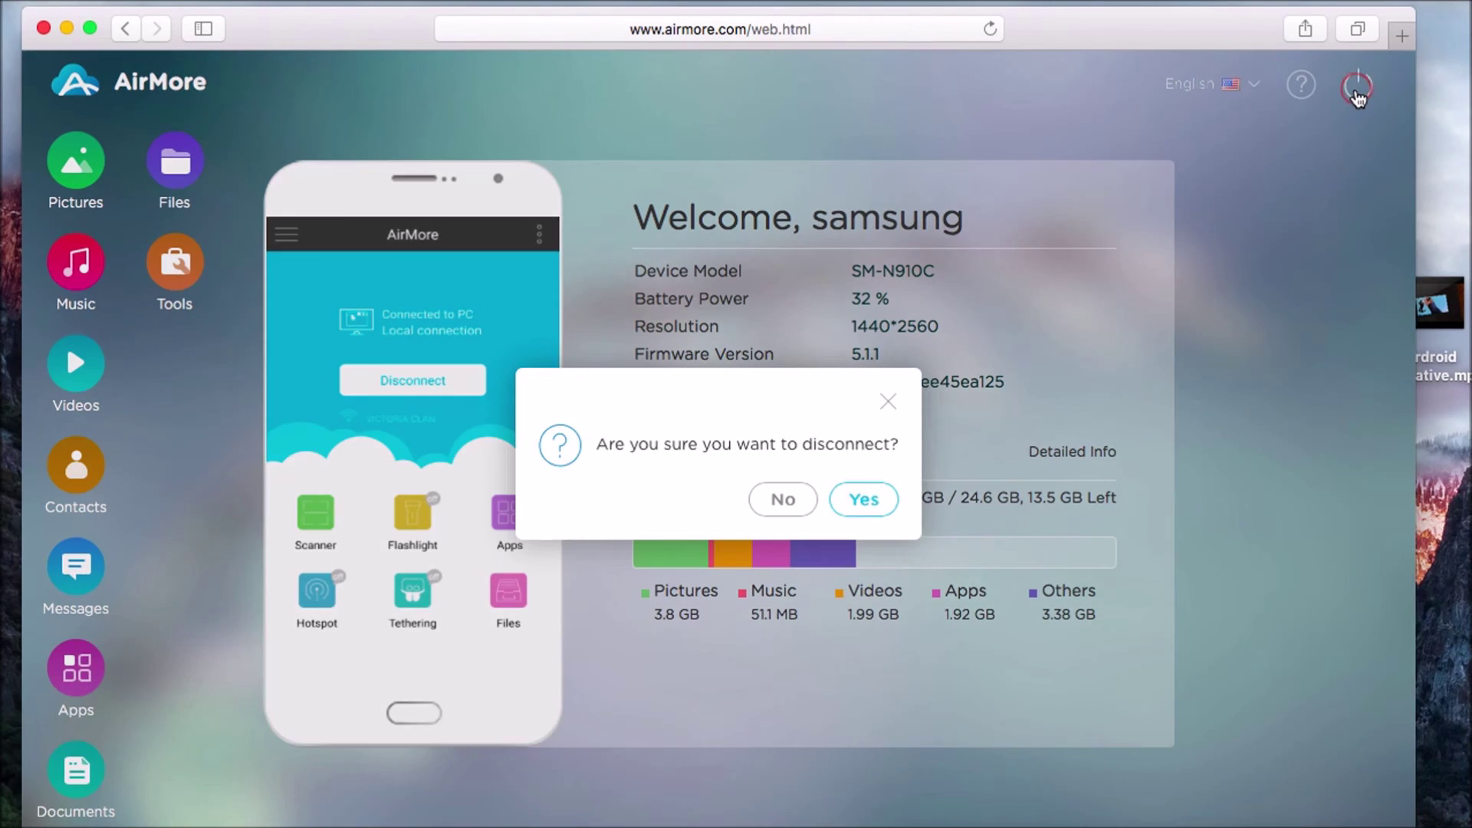
click(872, 500)
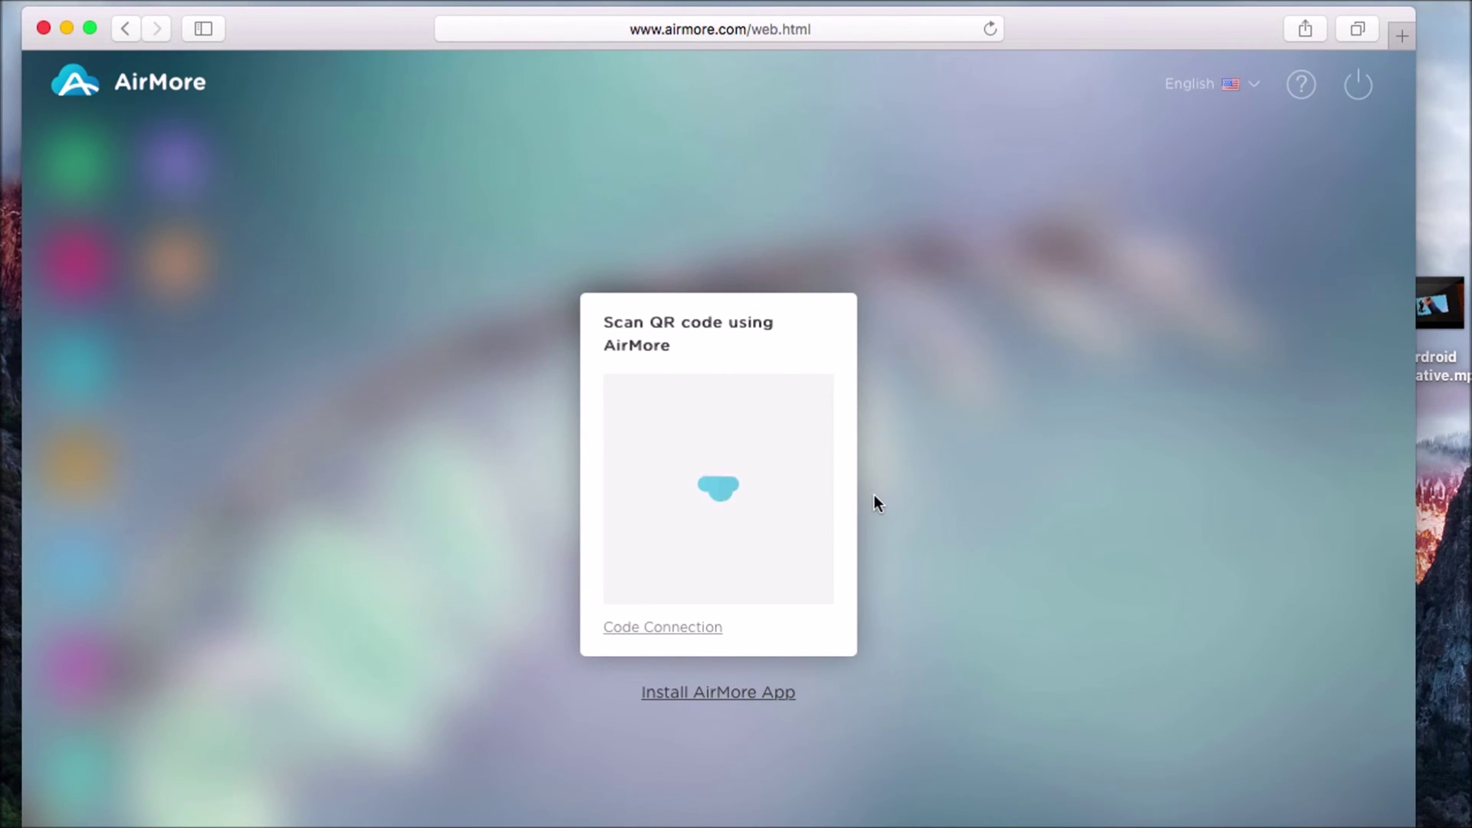